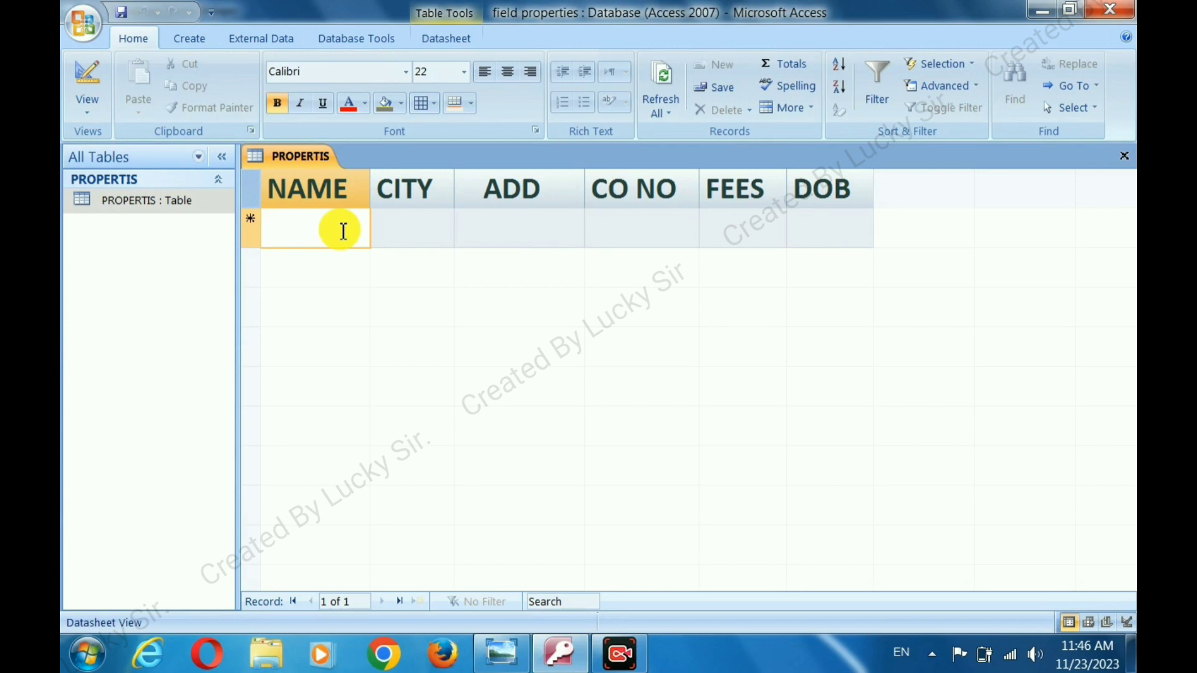
Open the PROPERTIS table in Design view and review the properties of the CITY, ADD, CO NO, FEES and NAME fields.
click(84, 80)
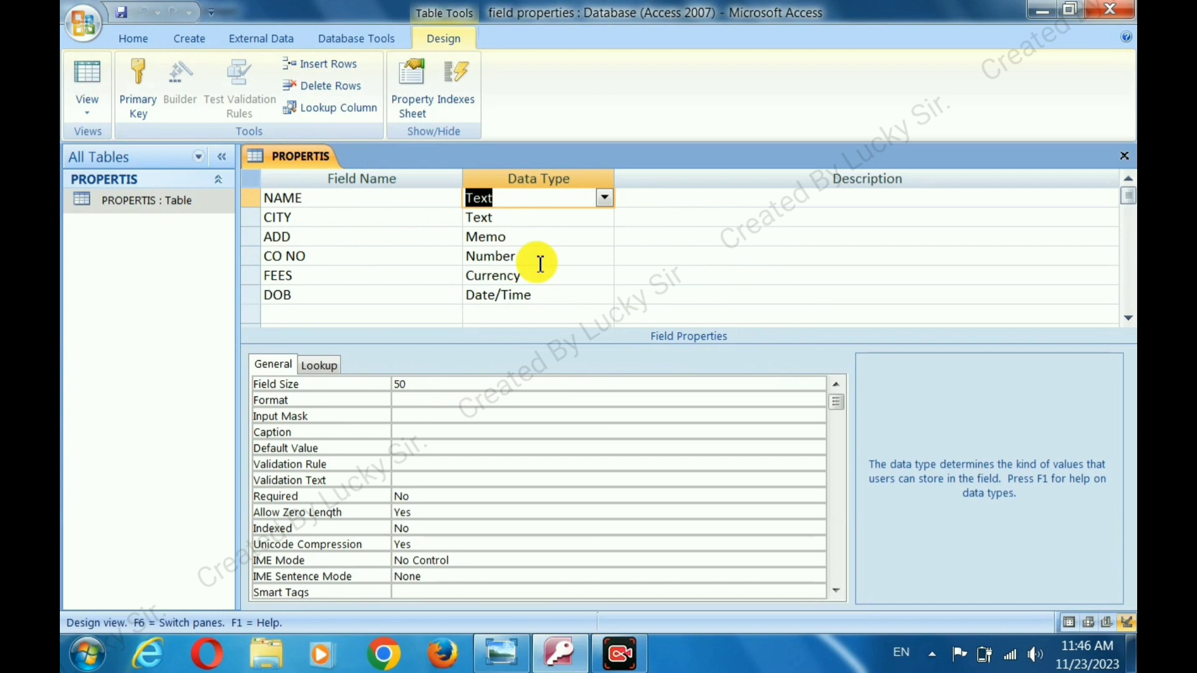
click(557, 218)
click(534, 236)
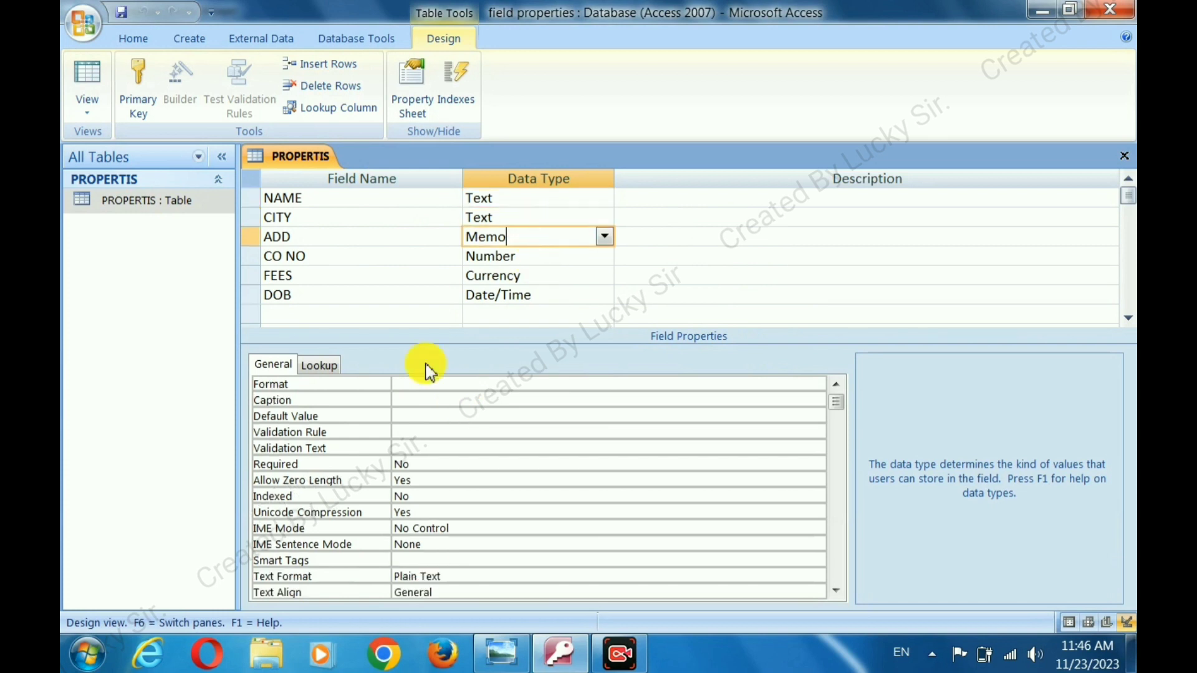
click(528, 259)
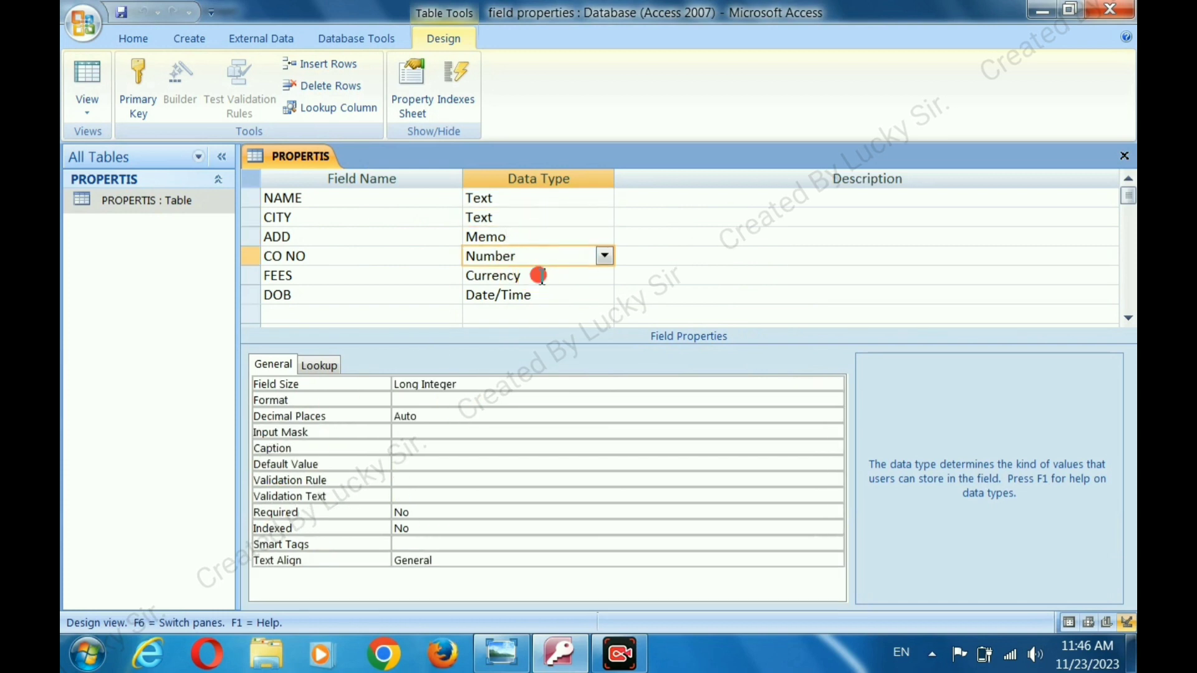
click(535, 275)
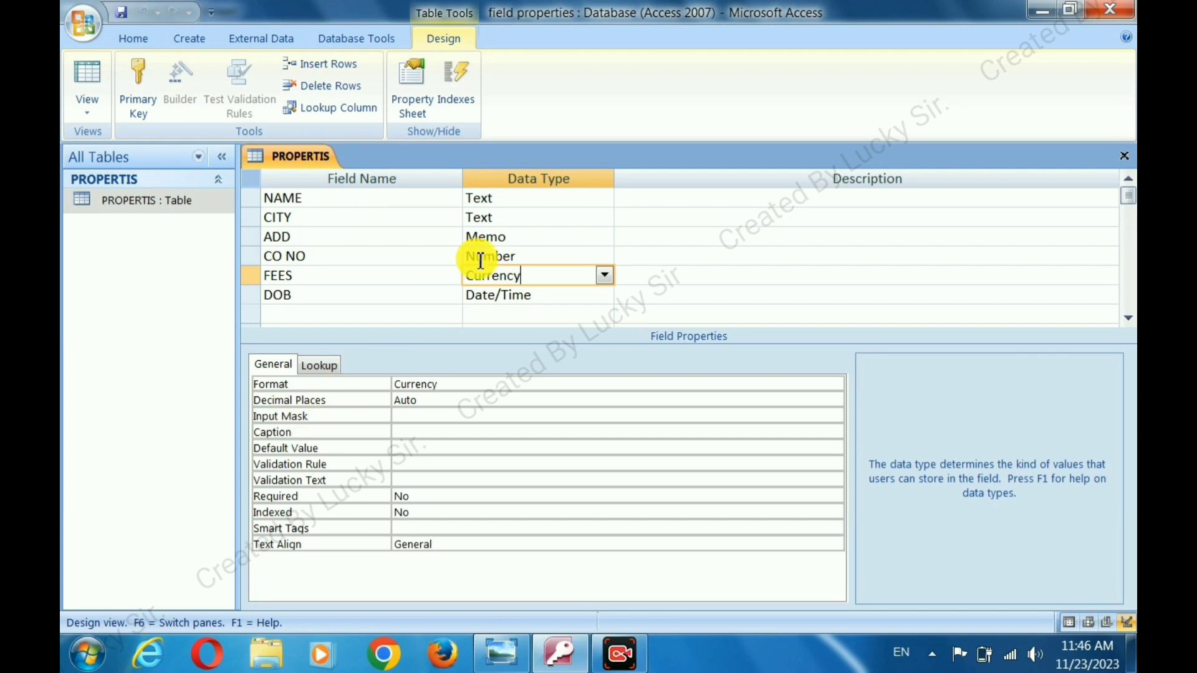
click(534, 198)
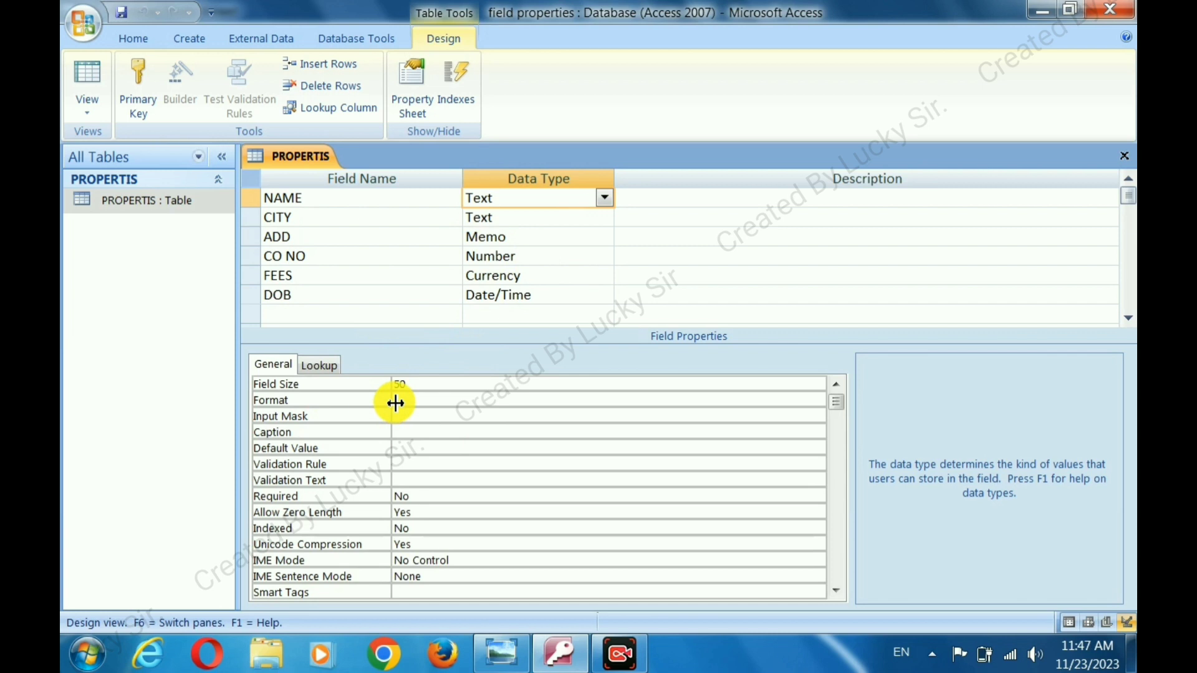
Read the list of field properties in the f01 image in Windows Photo Viewer, and return to Access to inspect the NAME field's Field Size.
click(502, 664)
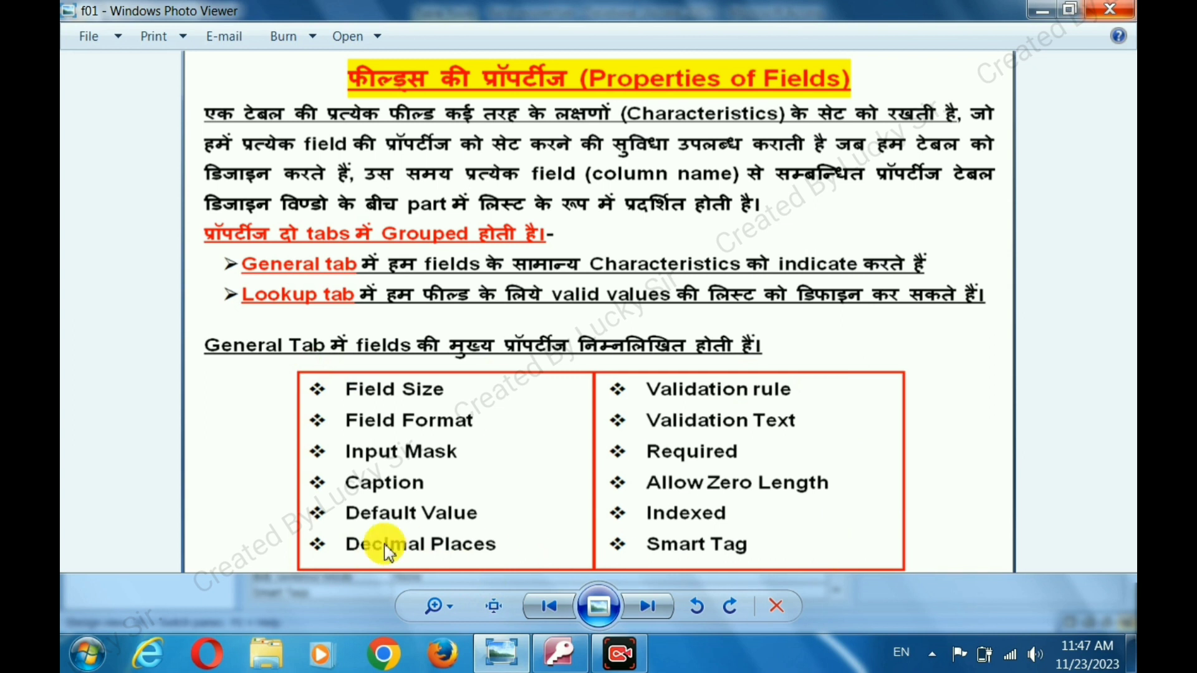
click(565, 654)
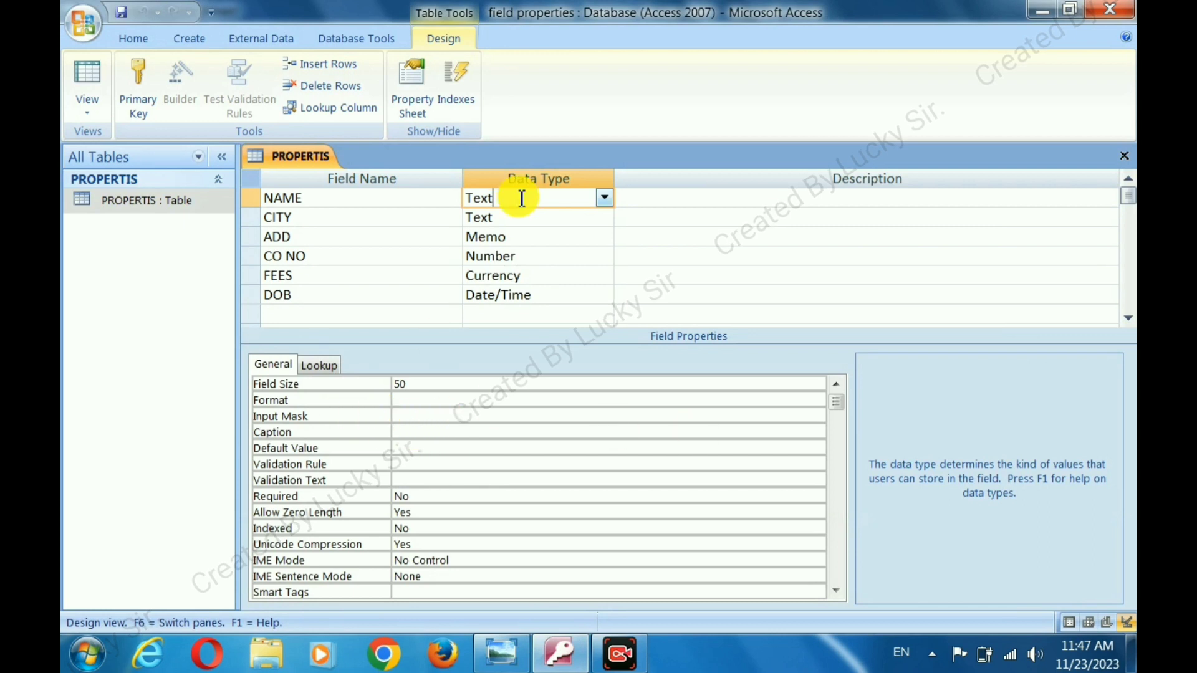
click(440, 385)
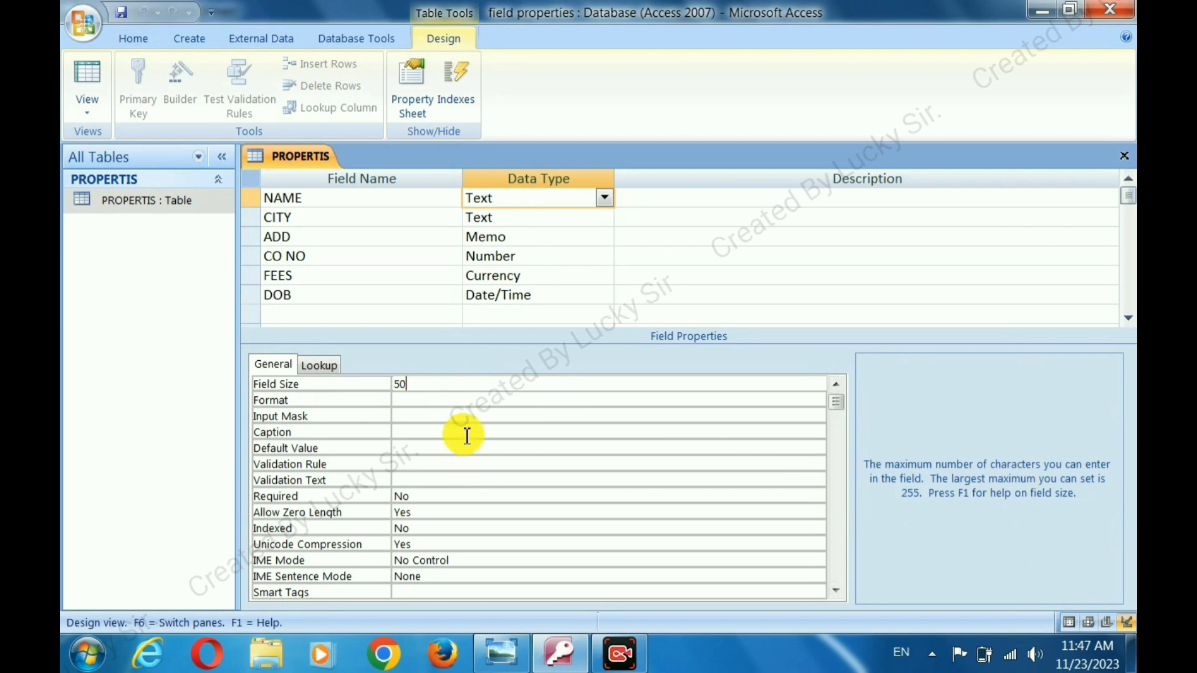
click(529, 200)
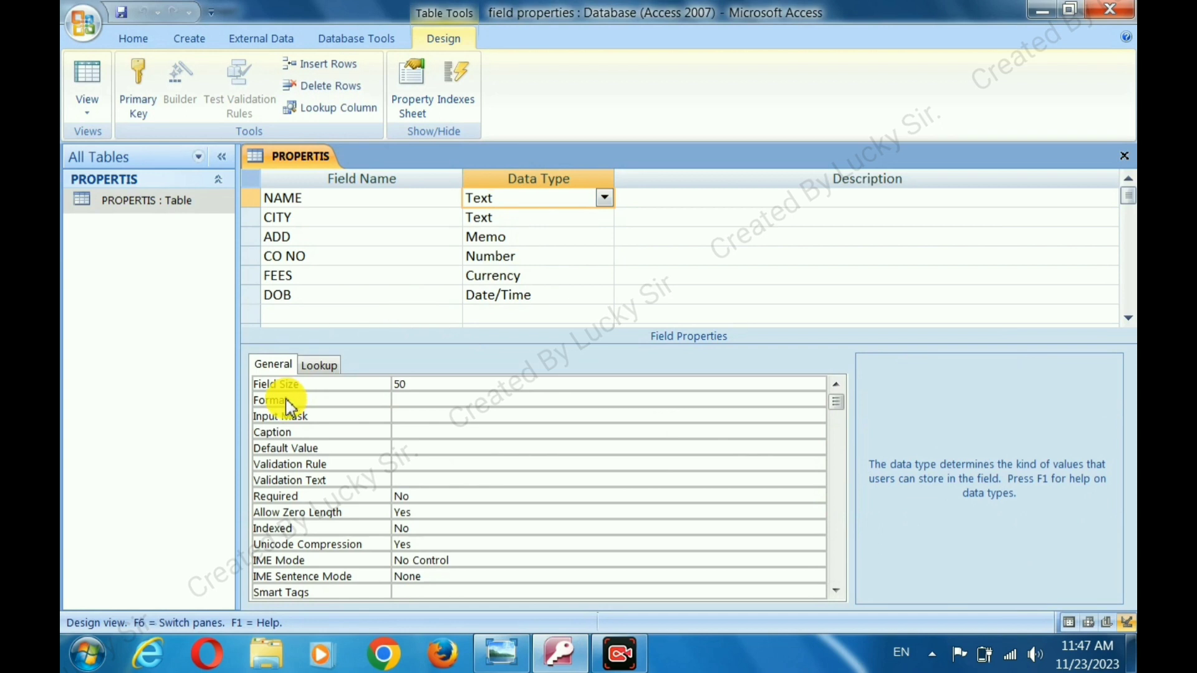
click(467, 389)
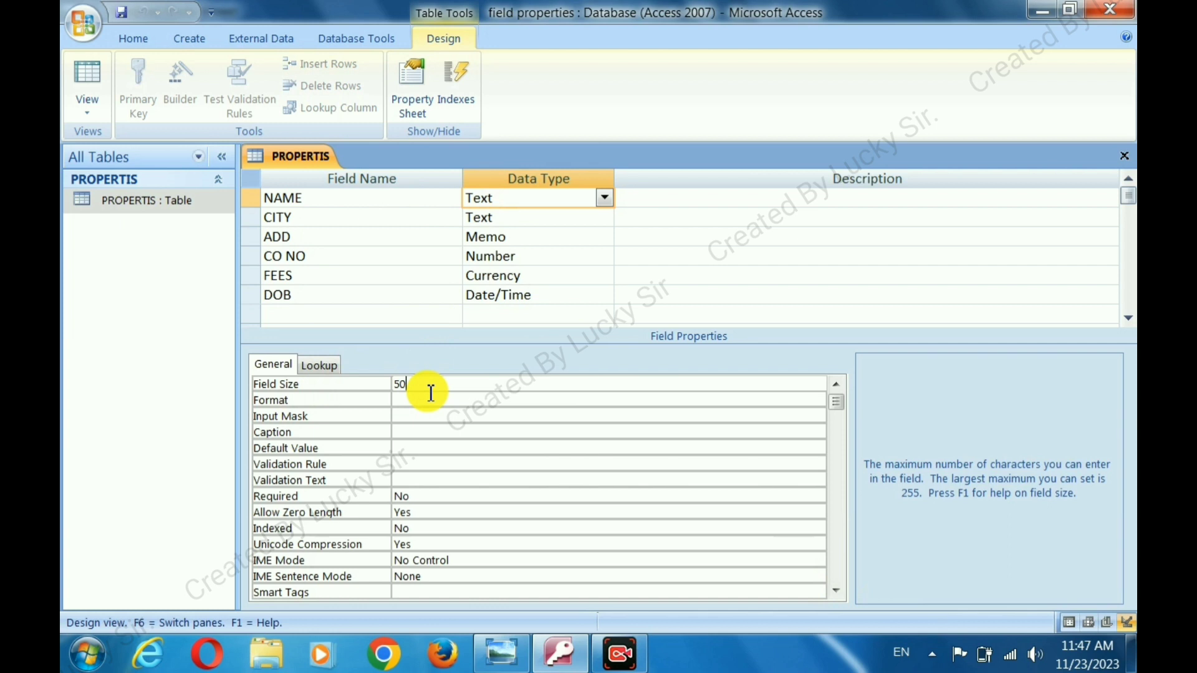
Show the PROPERTIS table in Datasheet view and widen the NAME column to roughly twice its width.
click(84, 78)
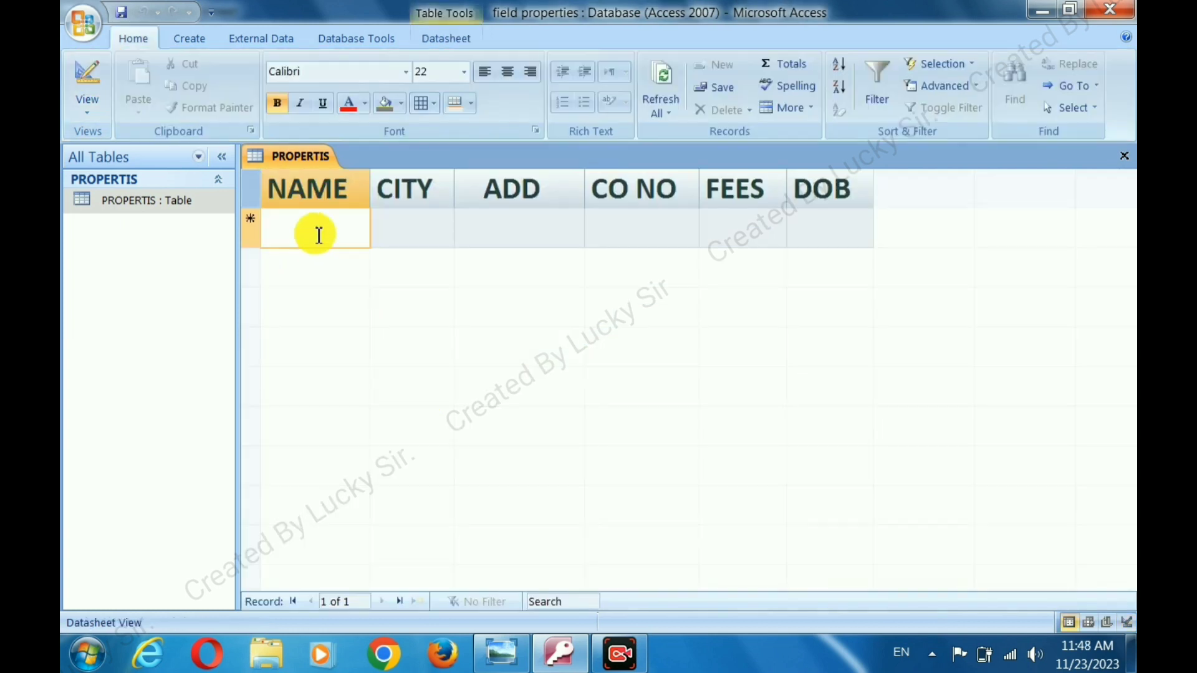
drag(372, 194, 481, 223)
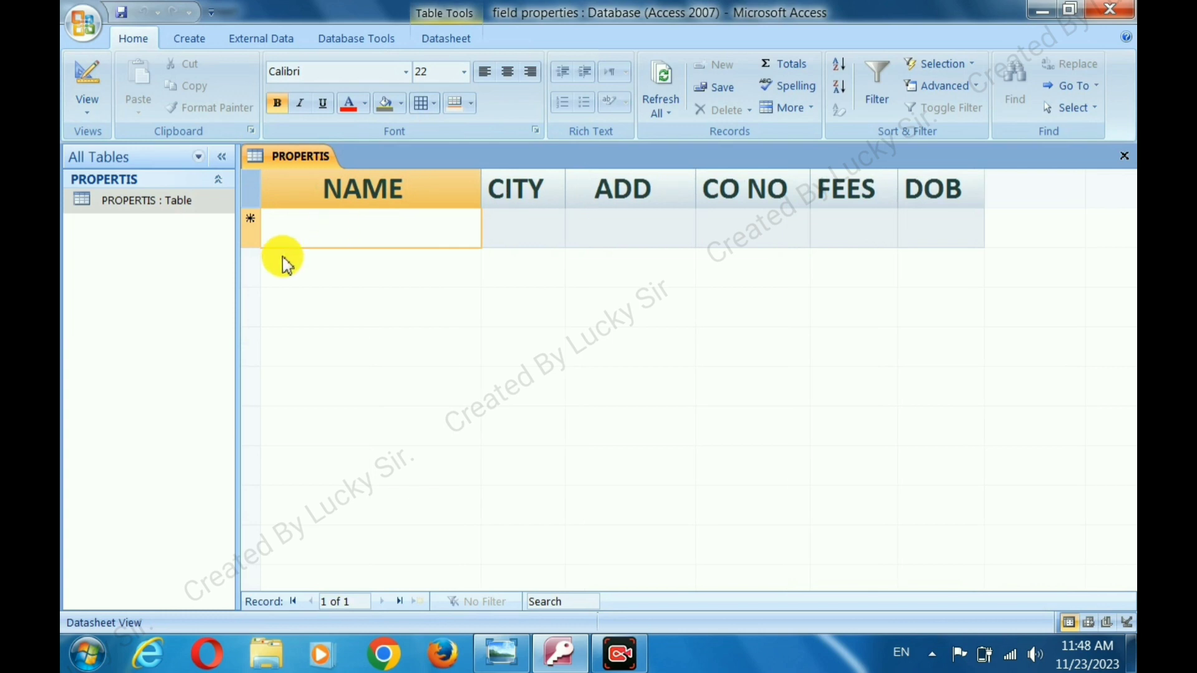
Limit the NAME field's size to 5 in the saved table design and enter AAAAA as the first record's NAME.
click(87, 79)
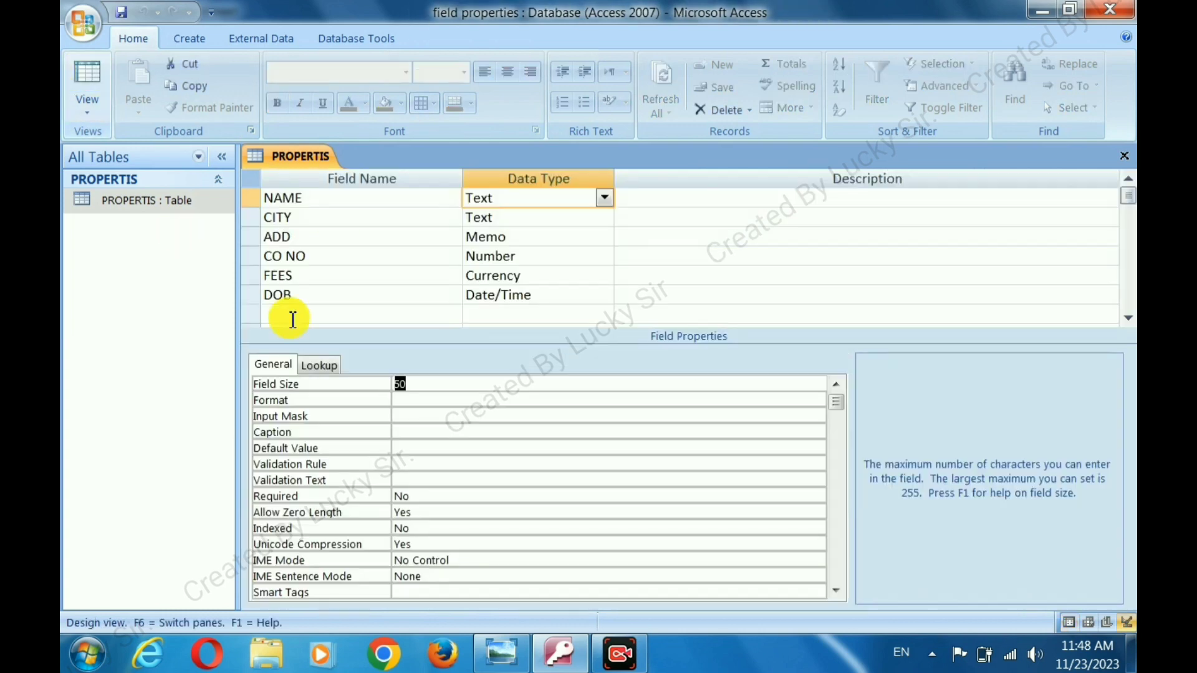
click(419, 392)
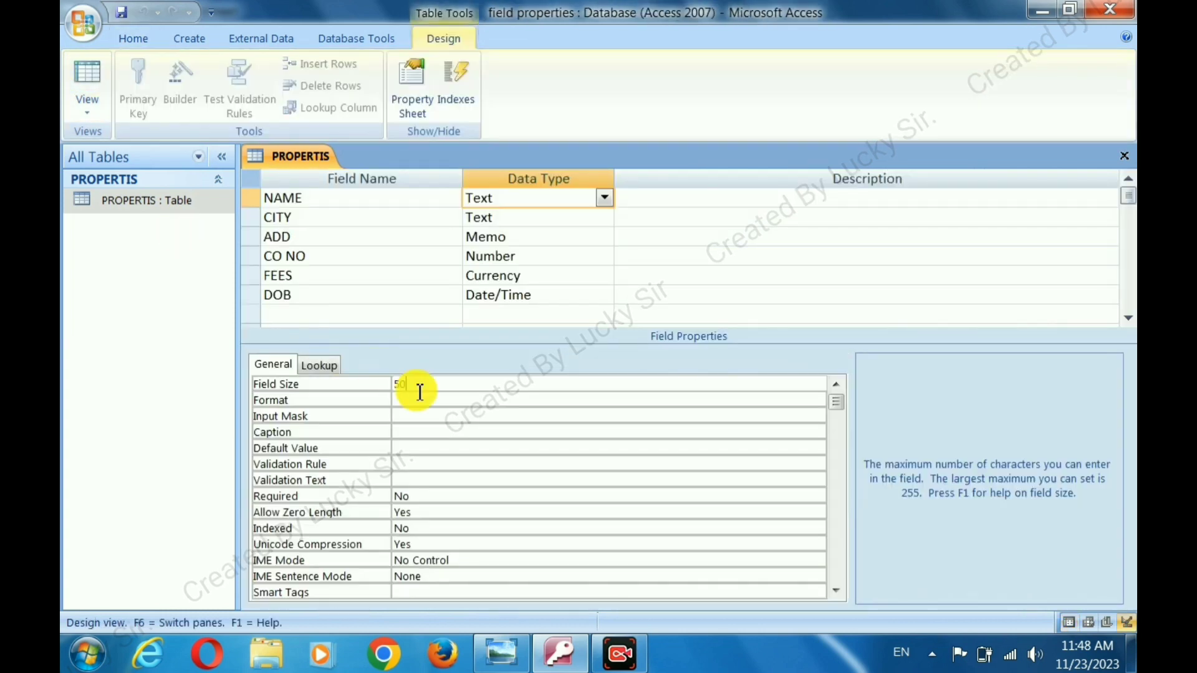
click(86, 89)
click(569, 378)
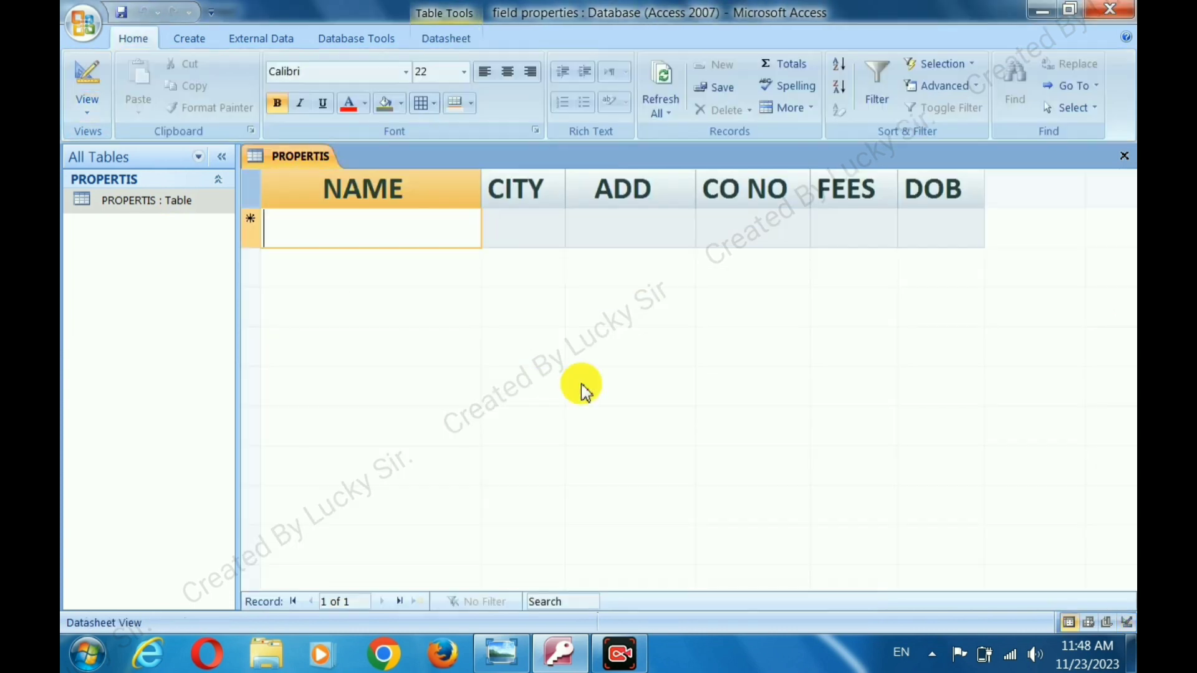
click(402, 235)
text(AAAAA)
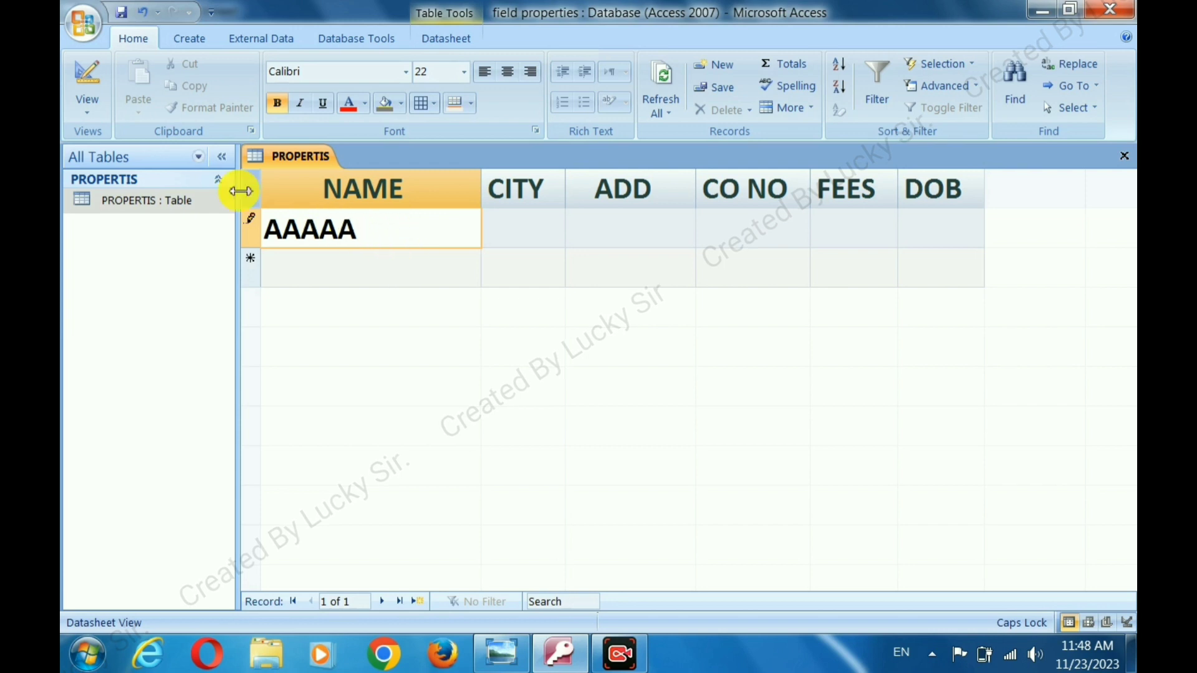
Raise the NAME field's size in the table design to 50 and finally to 255.
click(86, 74)
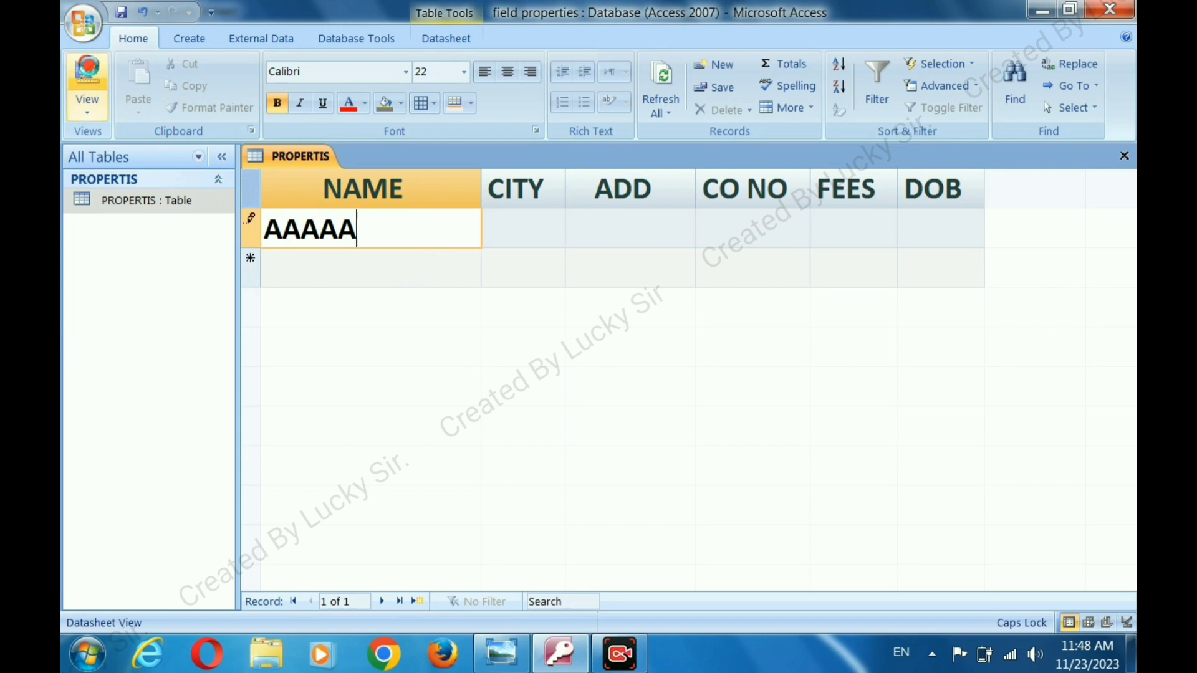
click(379, 383)
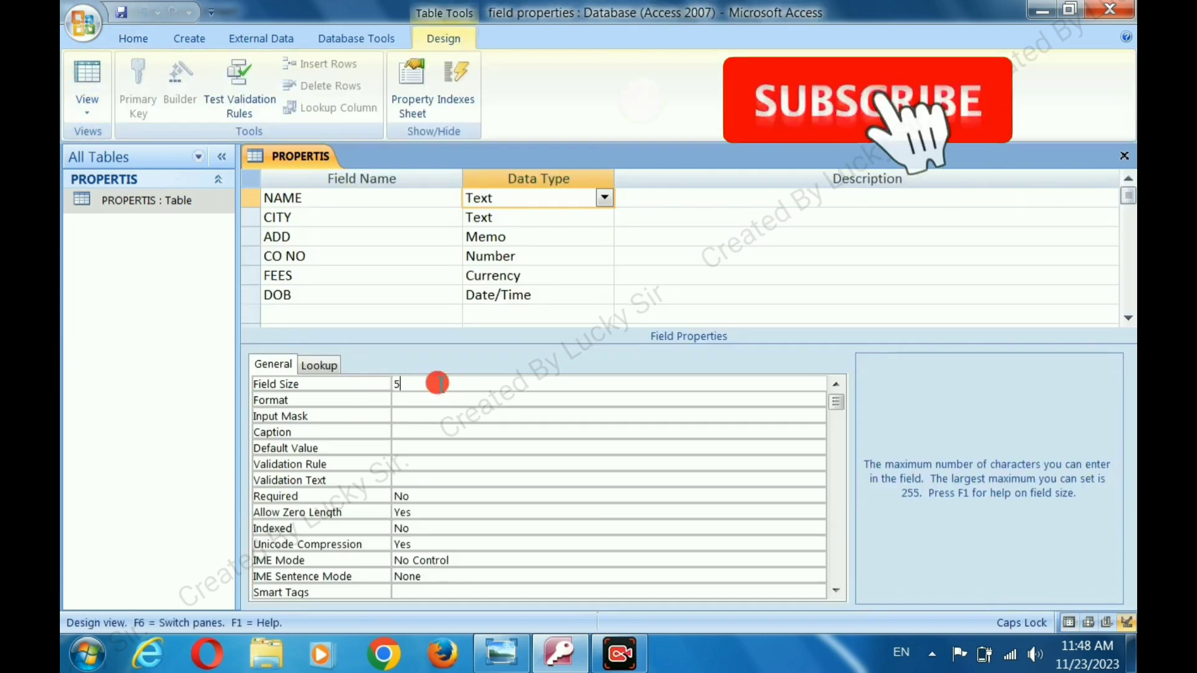
text(50)
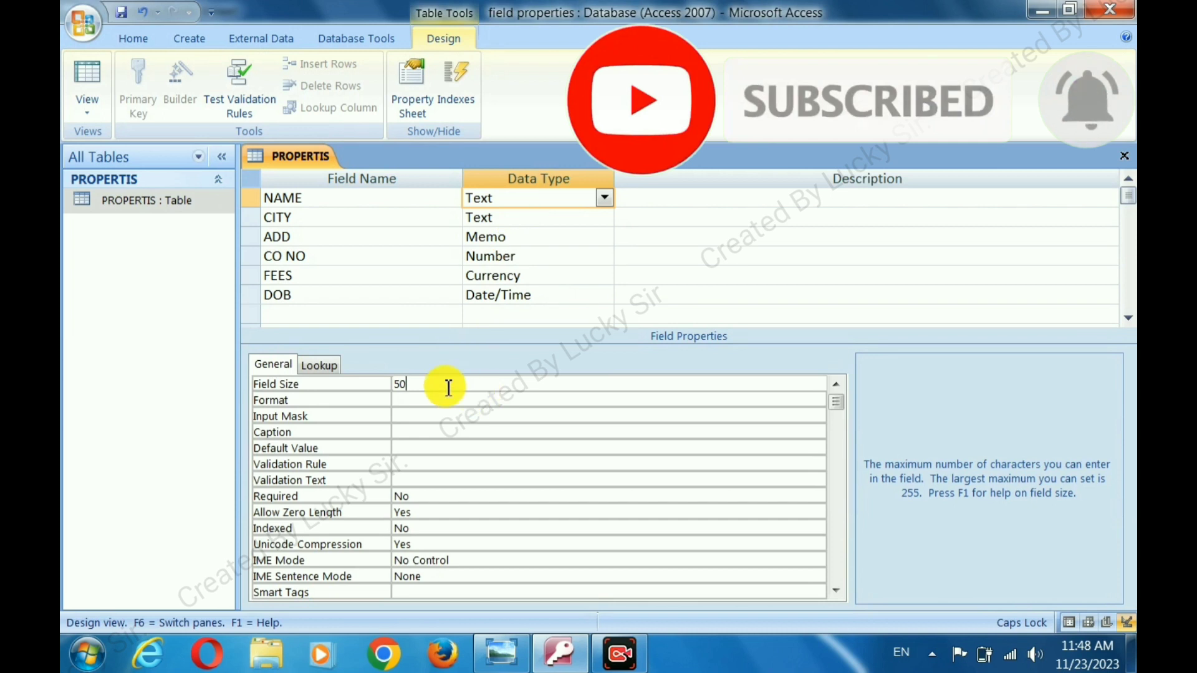
drag(425, 386, 382, 382)
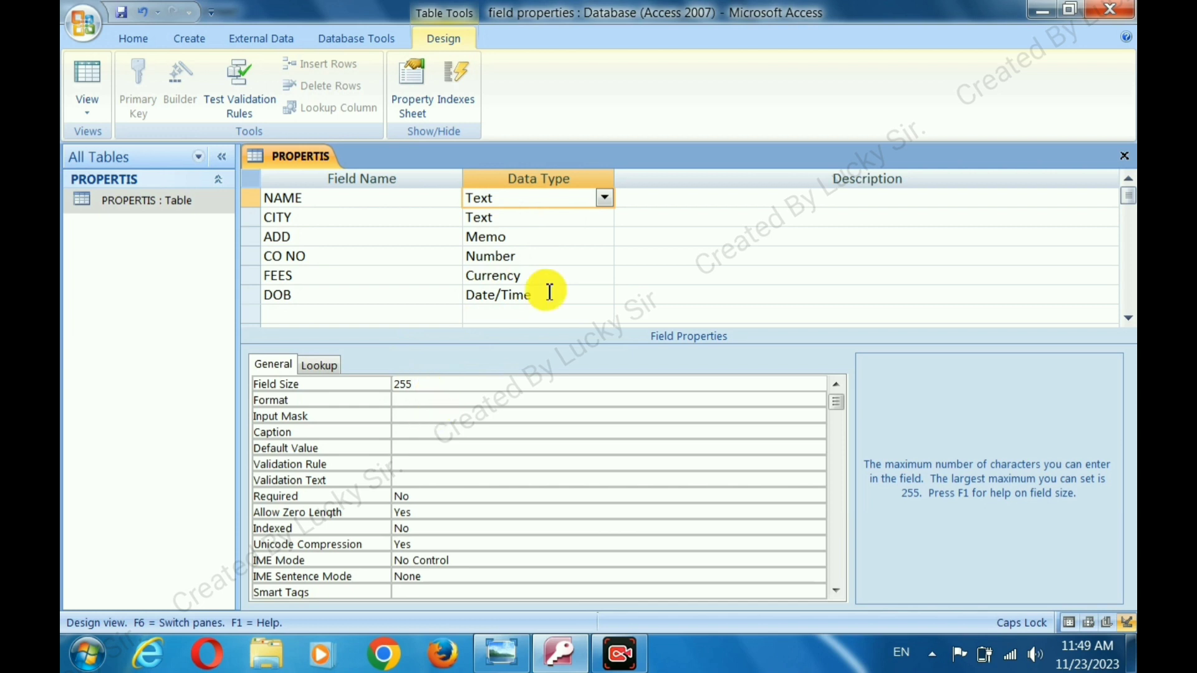
Compare the properties of the ADD and NAME fields and examine the Field Size options of the CO NO number field.
click(535, 241)
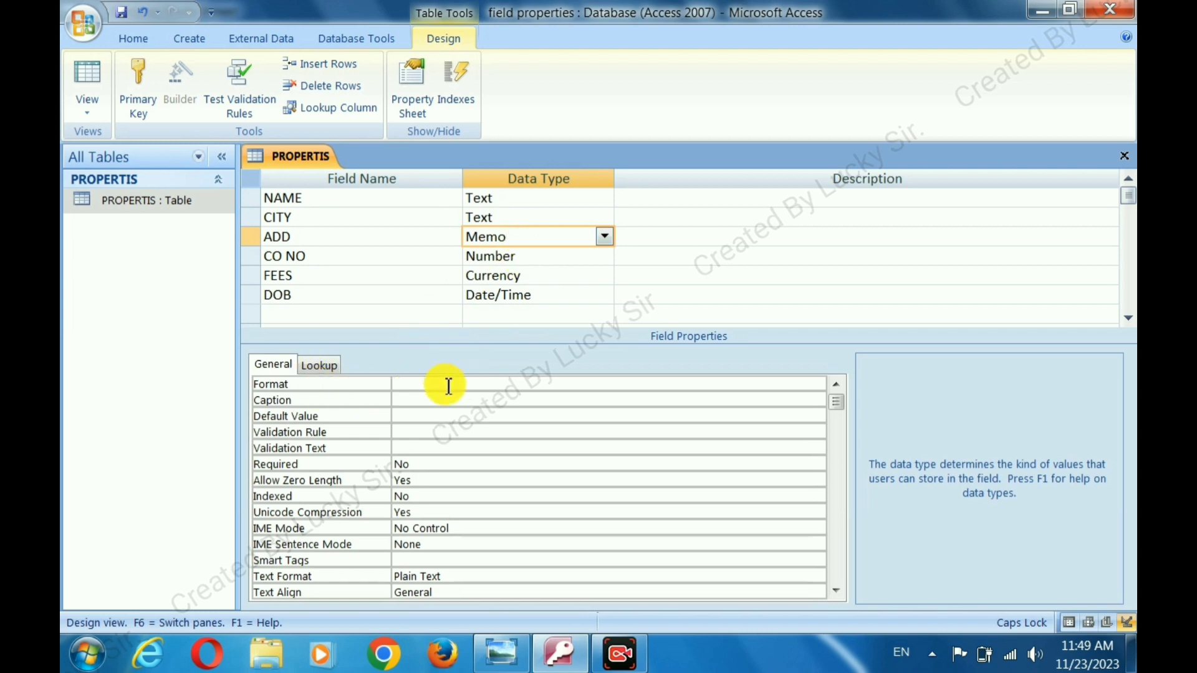
click(513, 198)
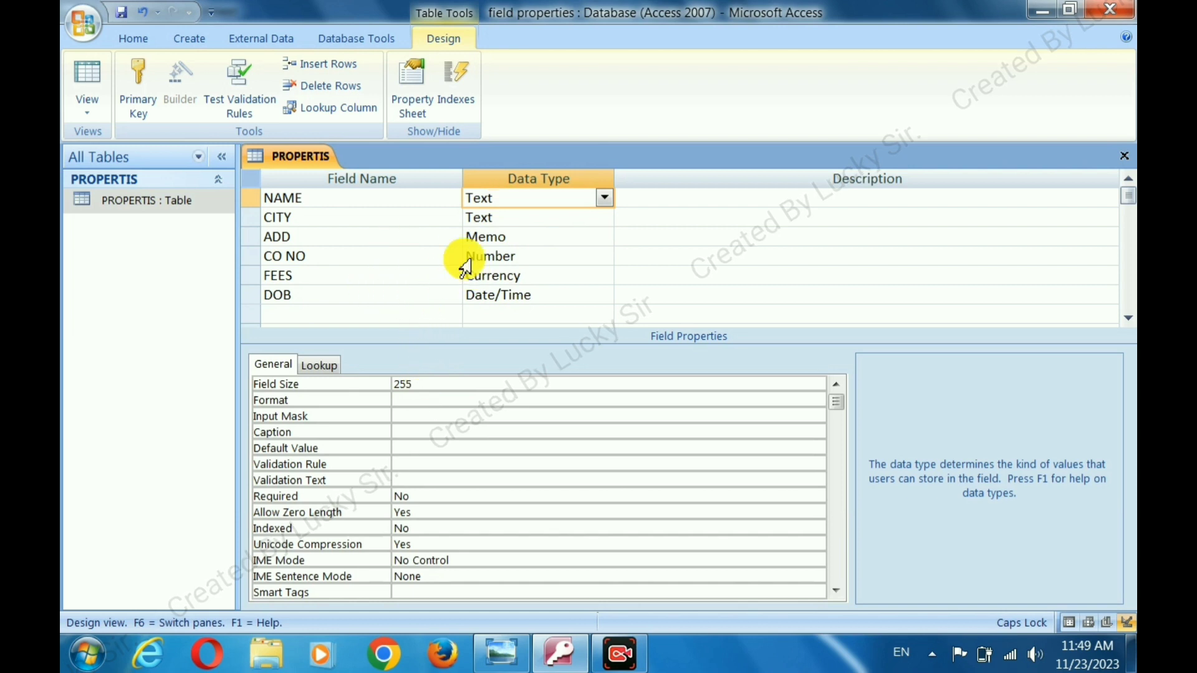
click(527, 258)
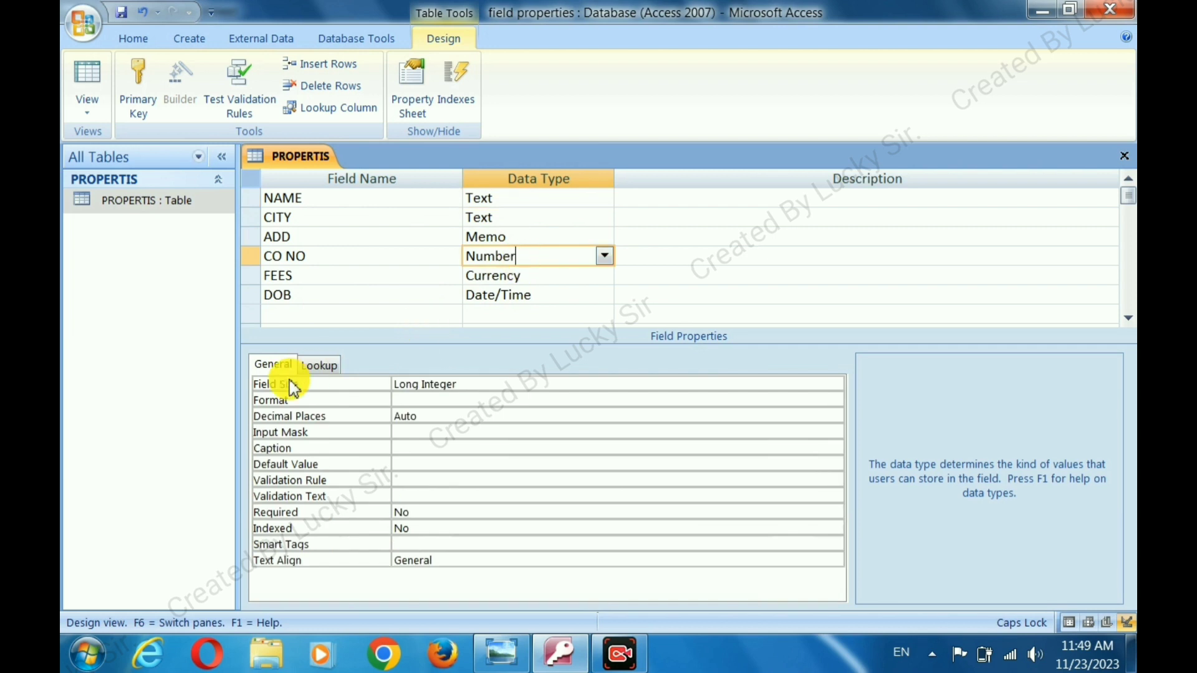
click(574, 387)
click(836, 384)
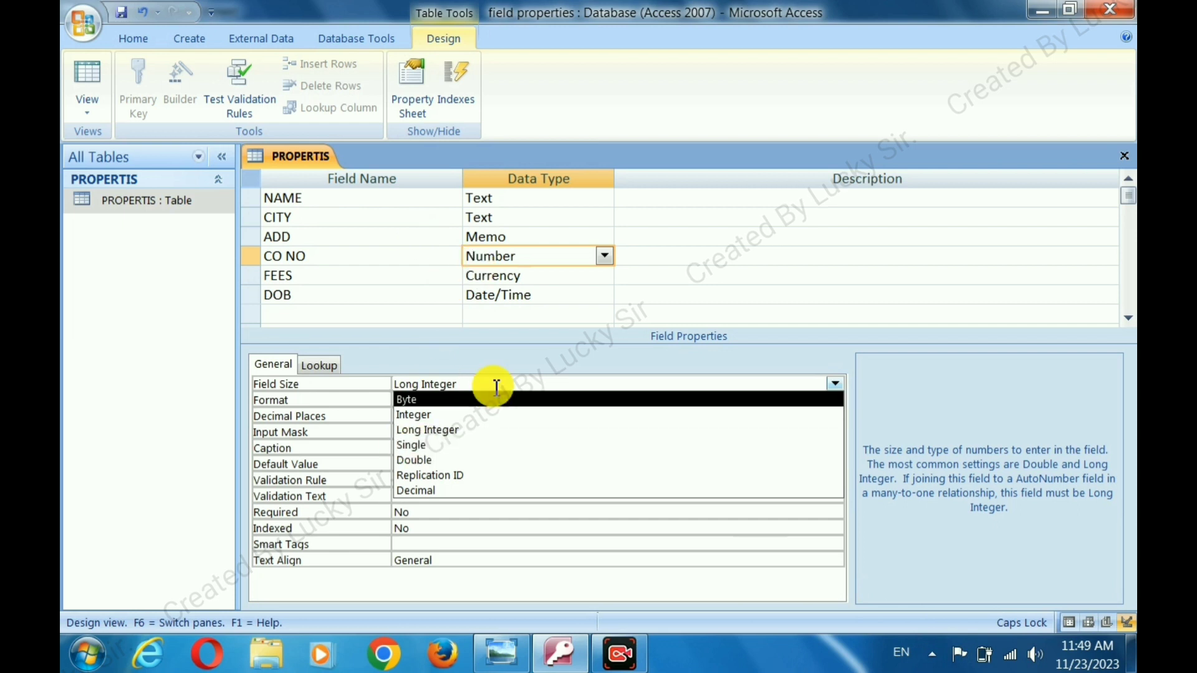
click(465, 529)
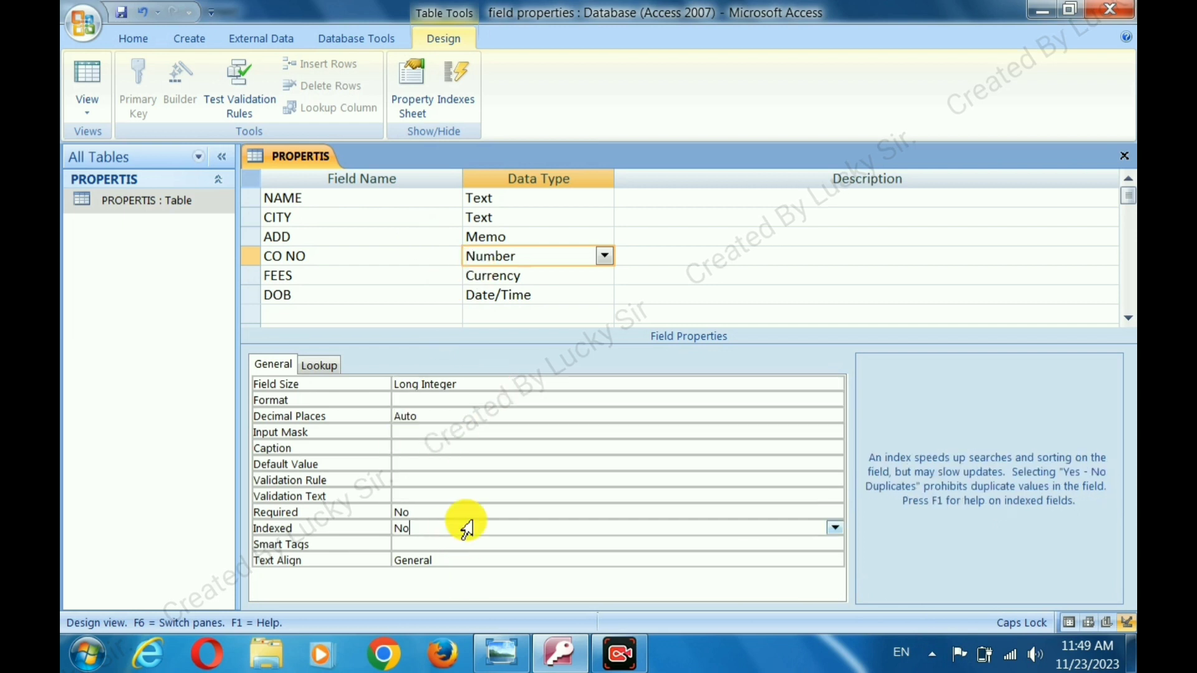
Save the table design and, in Datasheet view, narrow the ADD column and widen the CO NO column.
click(86, 73)
click(549, 376)
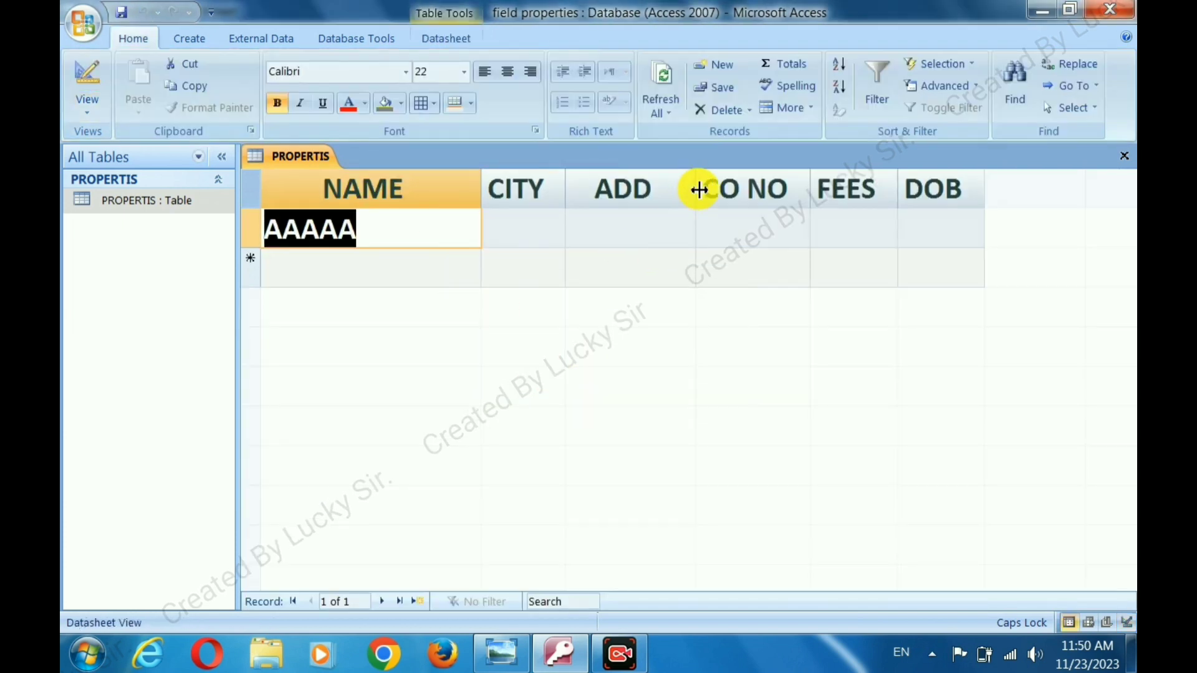
drag(699, 189, 567, 206)
click(649, 224)
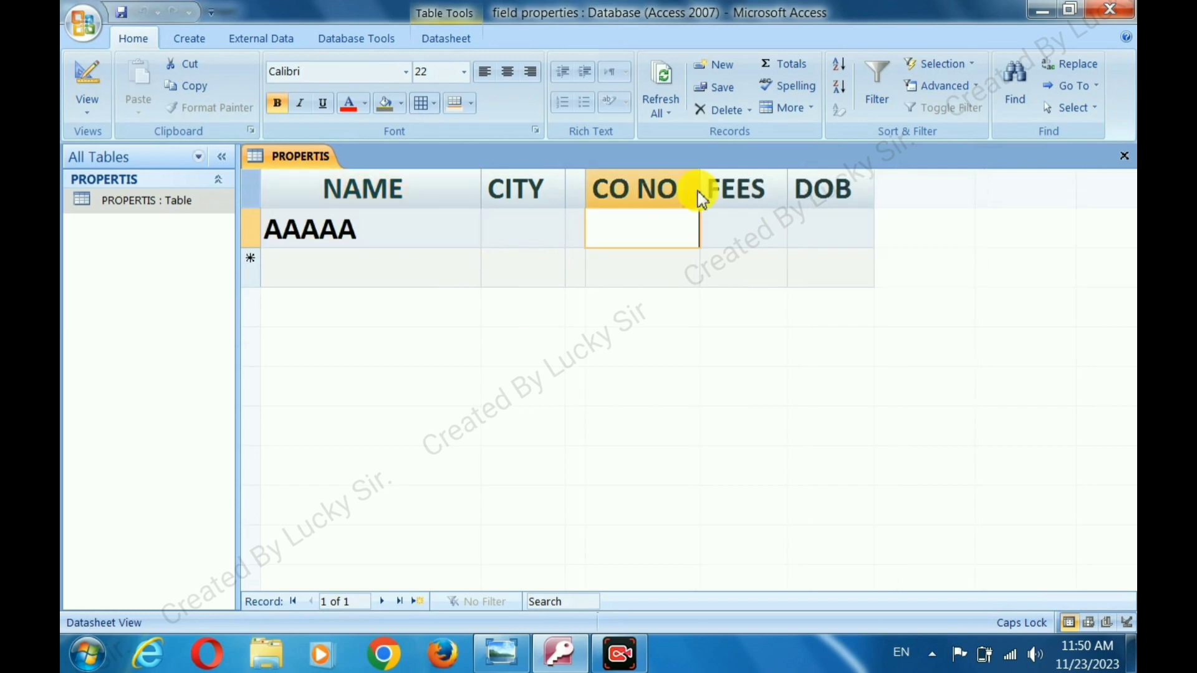
drag(703, 191, 789, 192)
Try to enter a ten-digit contact number in the first record's CO NO field.
click(667, 231)
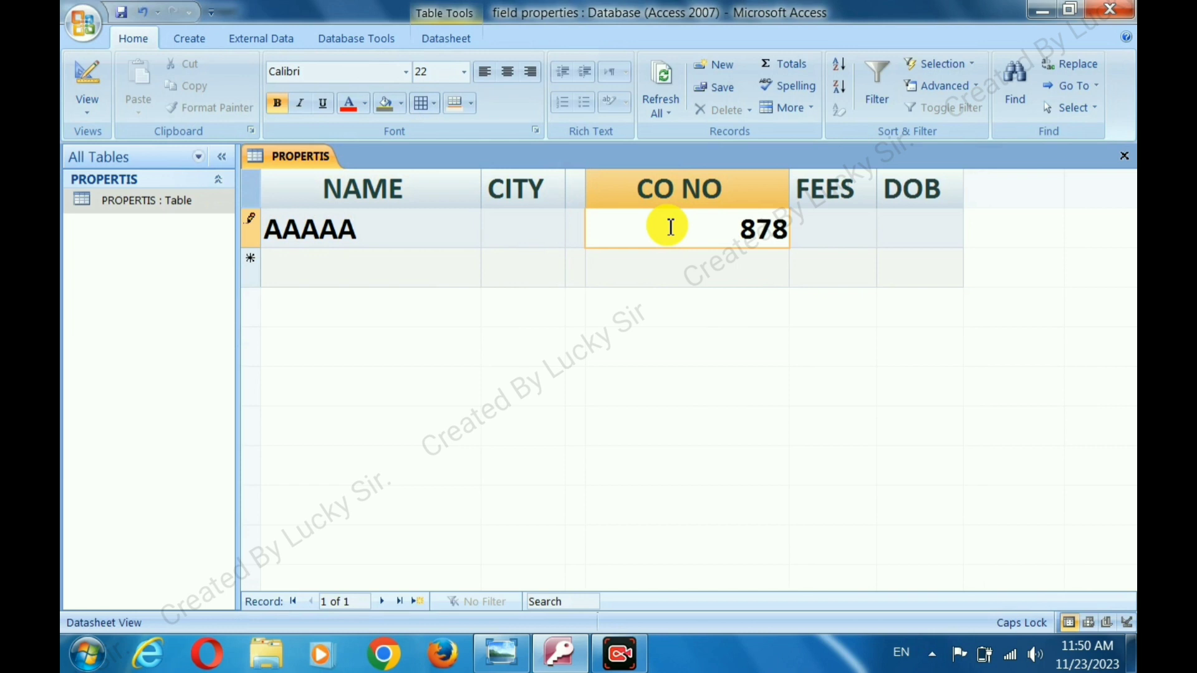
text(878787888)
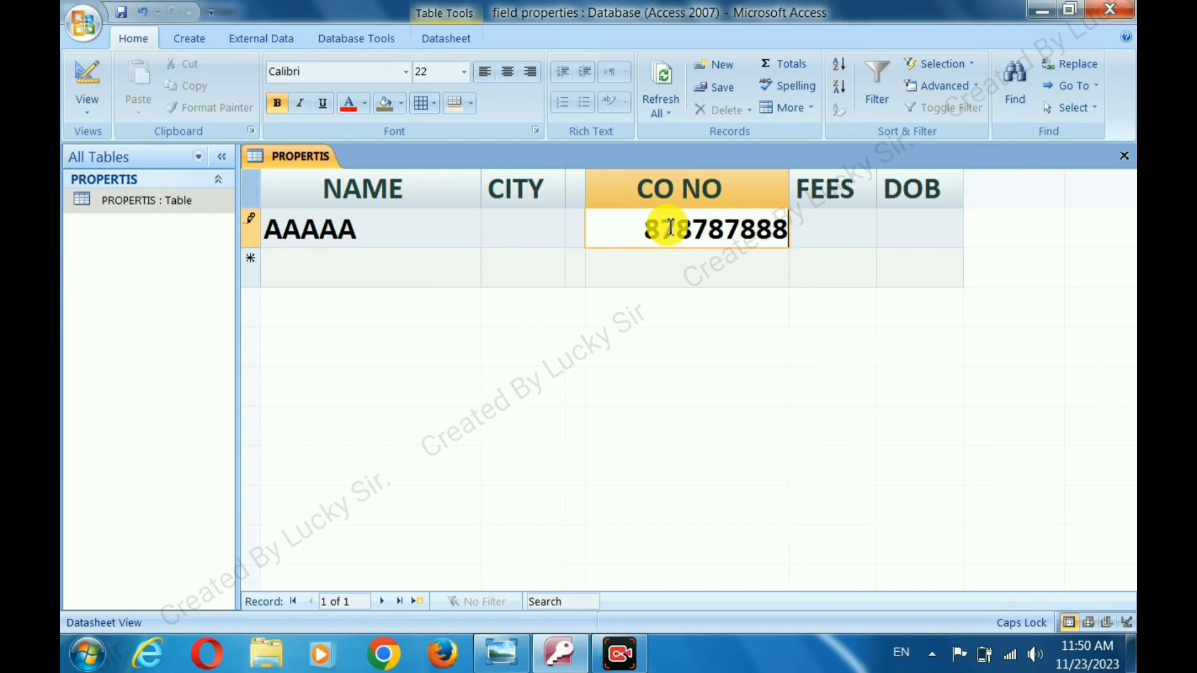
text(8)
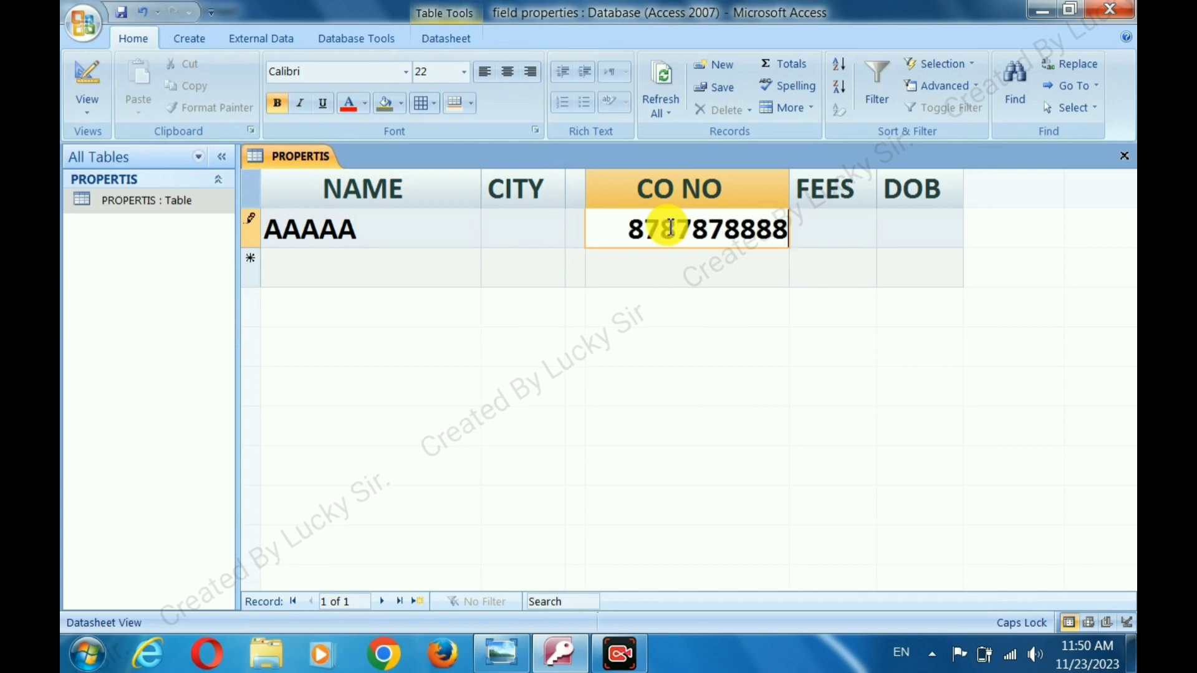
key(Return)
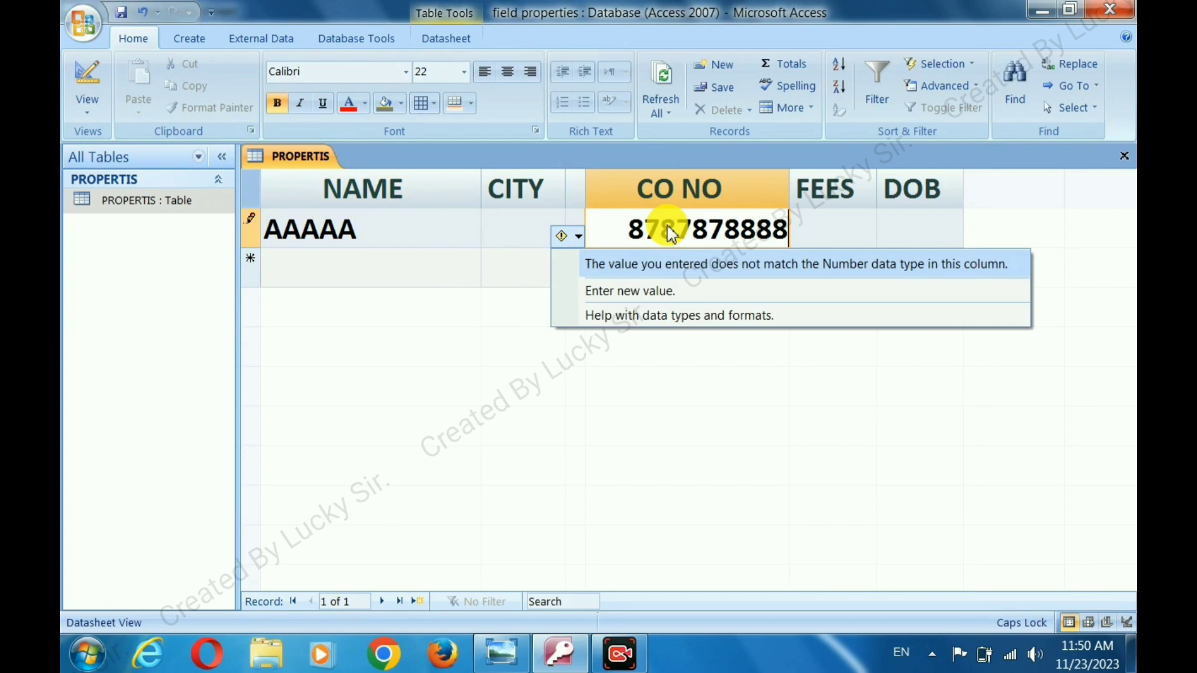
click(653, 294)
click(747, 238)
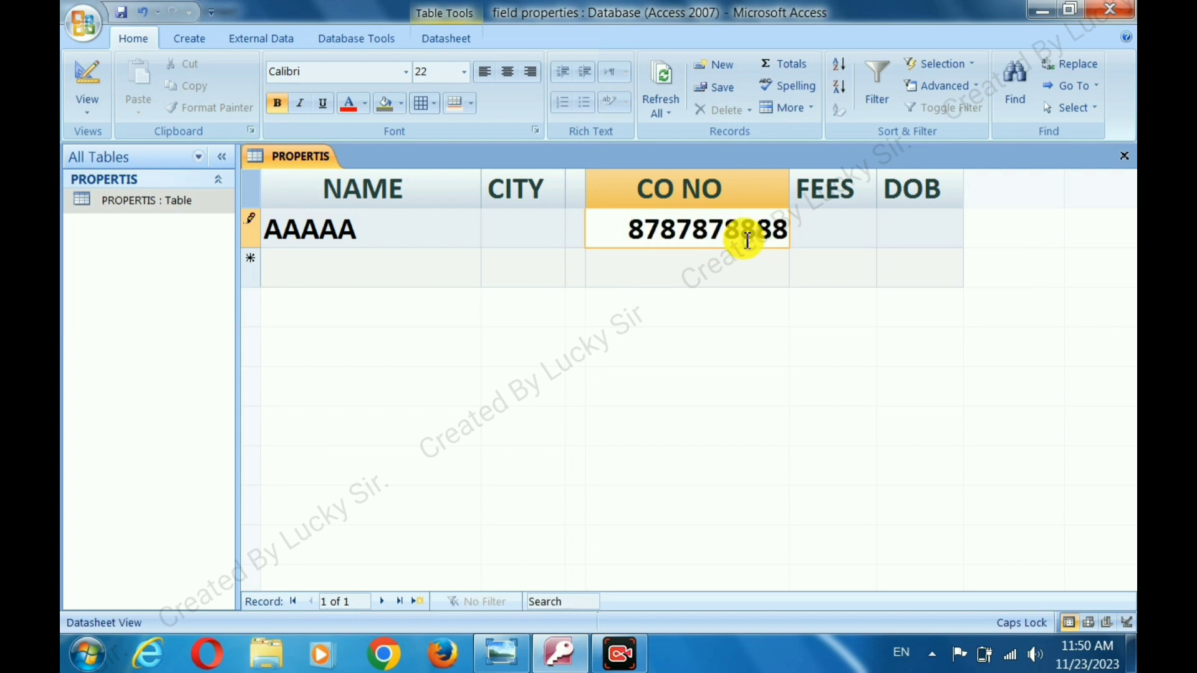
Shorten the first record's contact number to nine digits and commit the record.
key(BackSpace)
key(Tab)
key(Tab)
key(Tab)
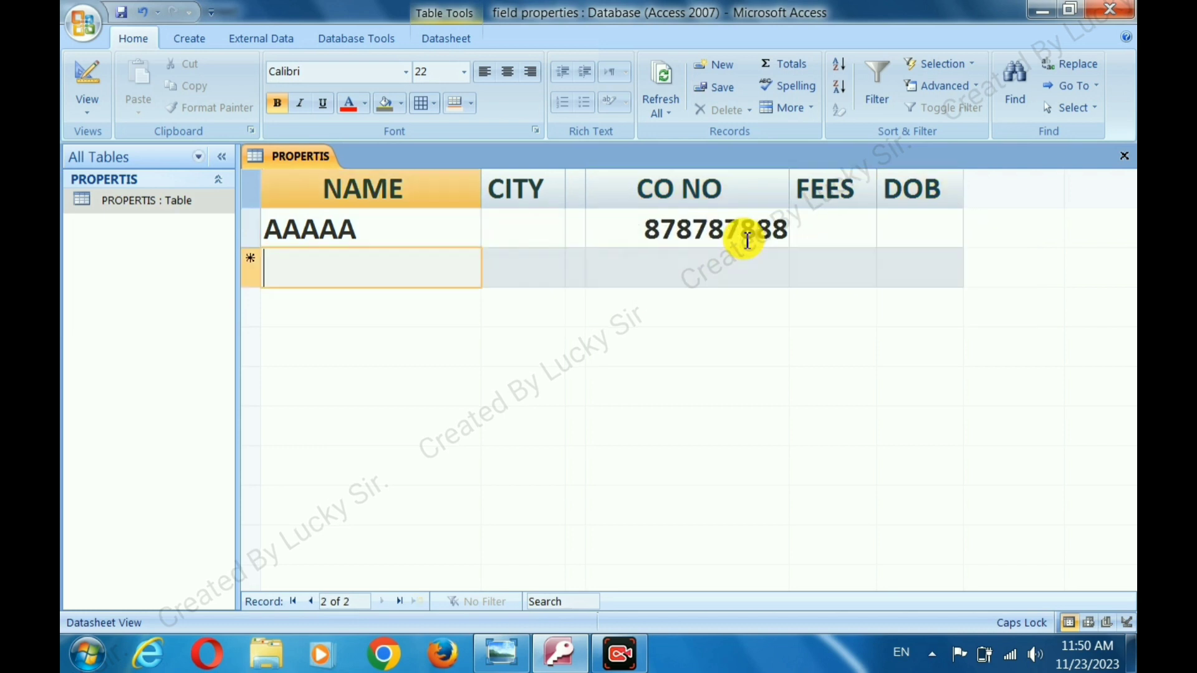
Change the CO NO field's Field Size to Decimal in Design view and save the table while returning to Datasheet view.
click(748, 240)
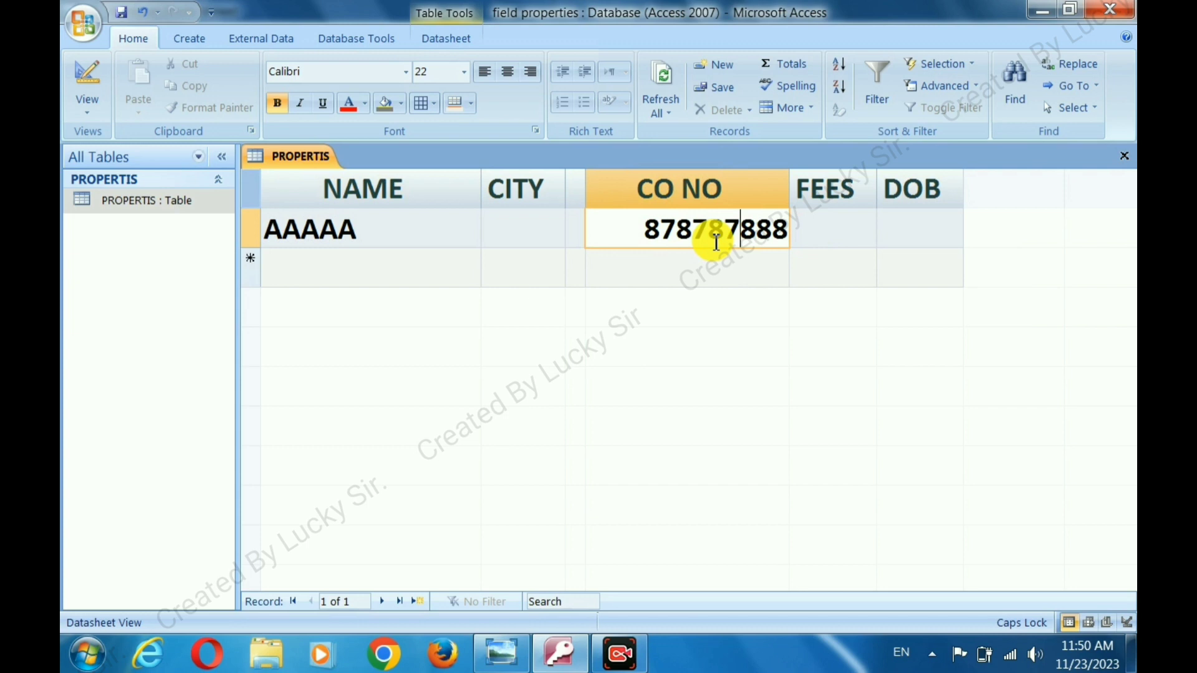
click(87, 80)
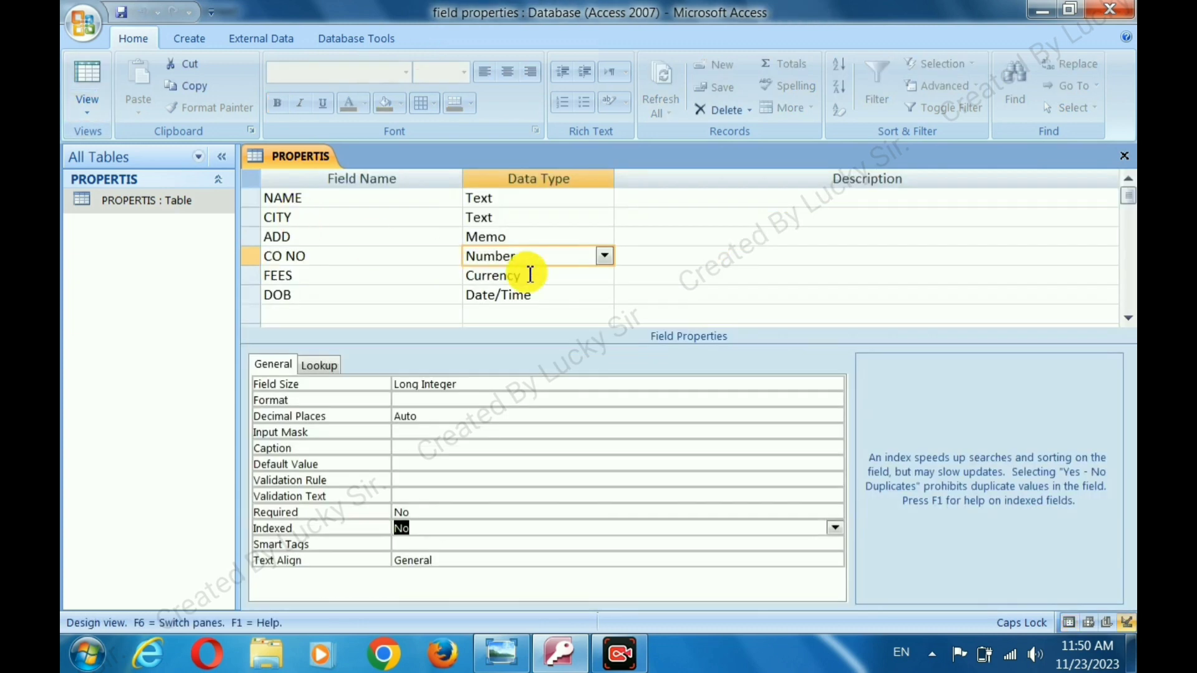
click(492, 384)
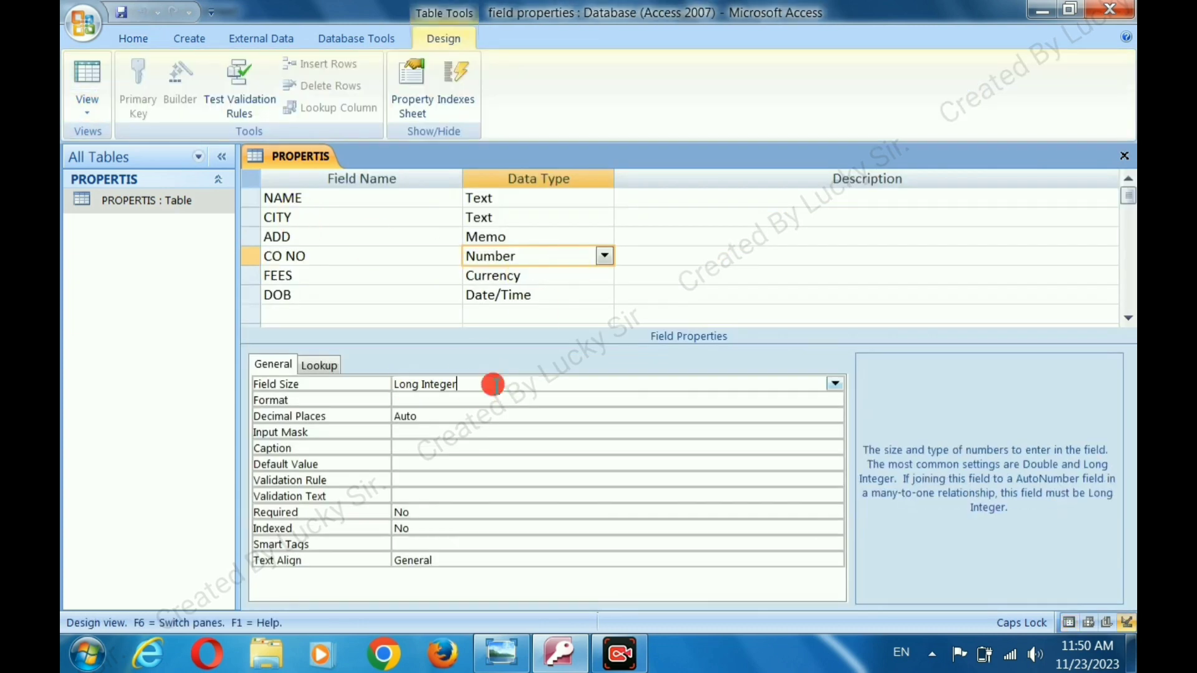
click(835, 384)
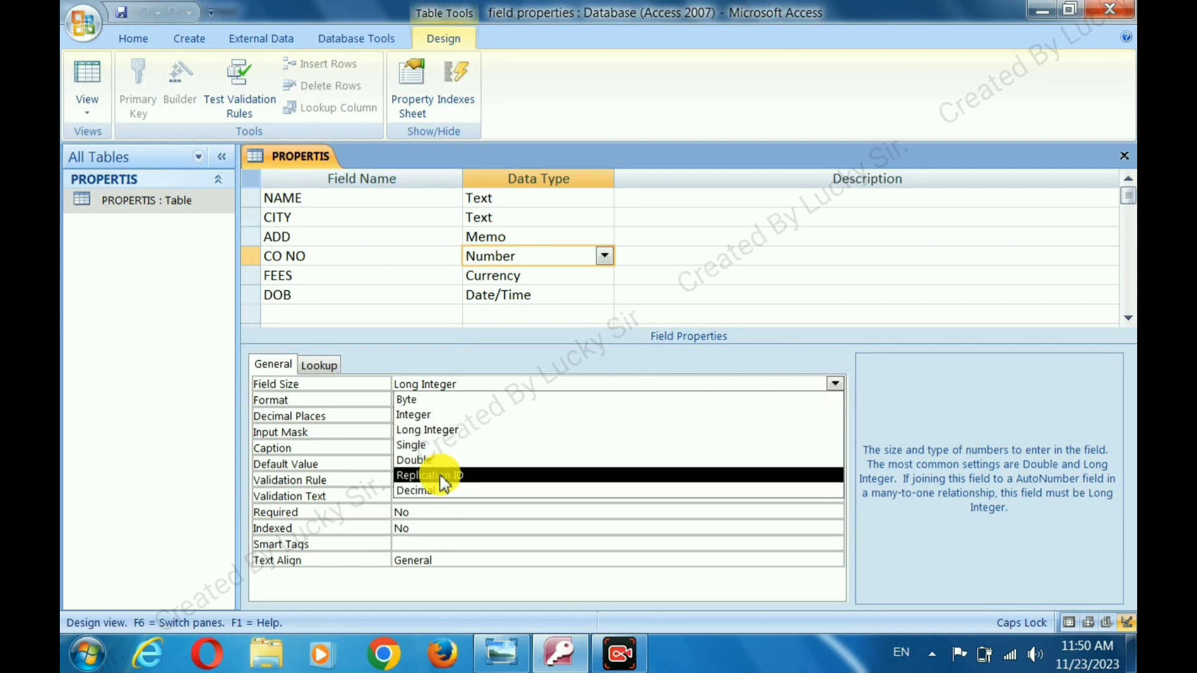
click(436, 490)
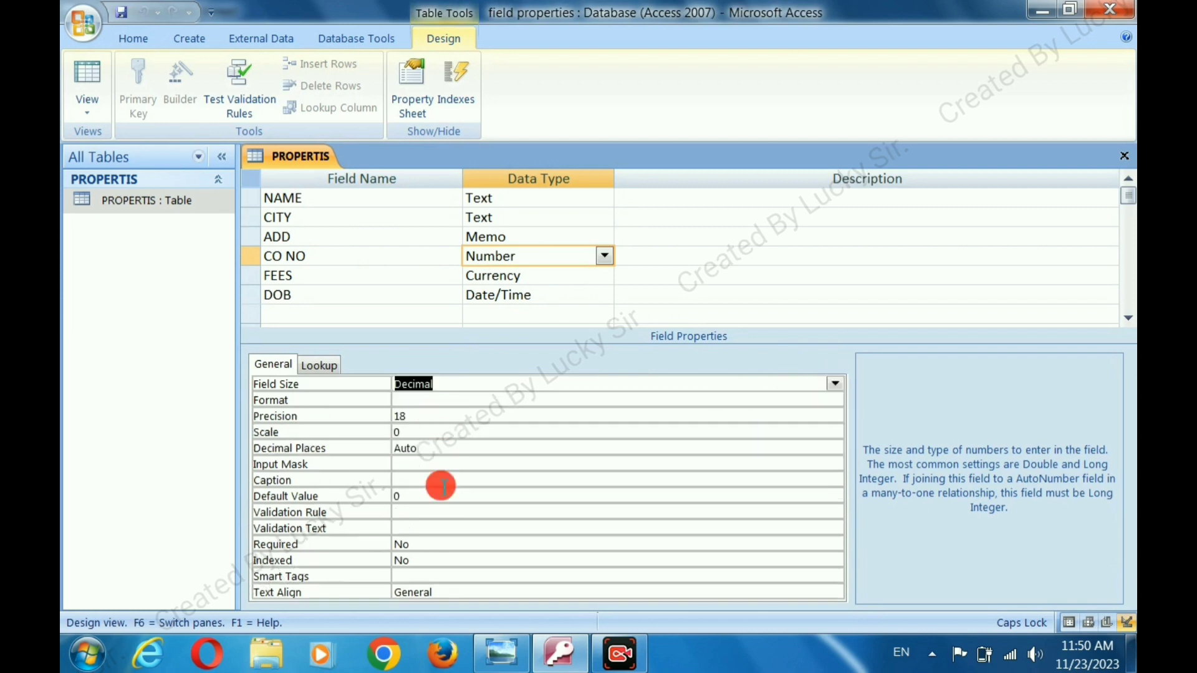
click(71, 66)
click(565, 379)
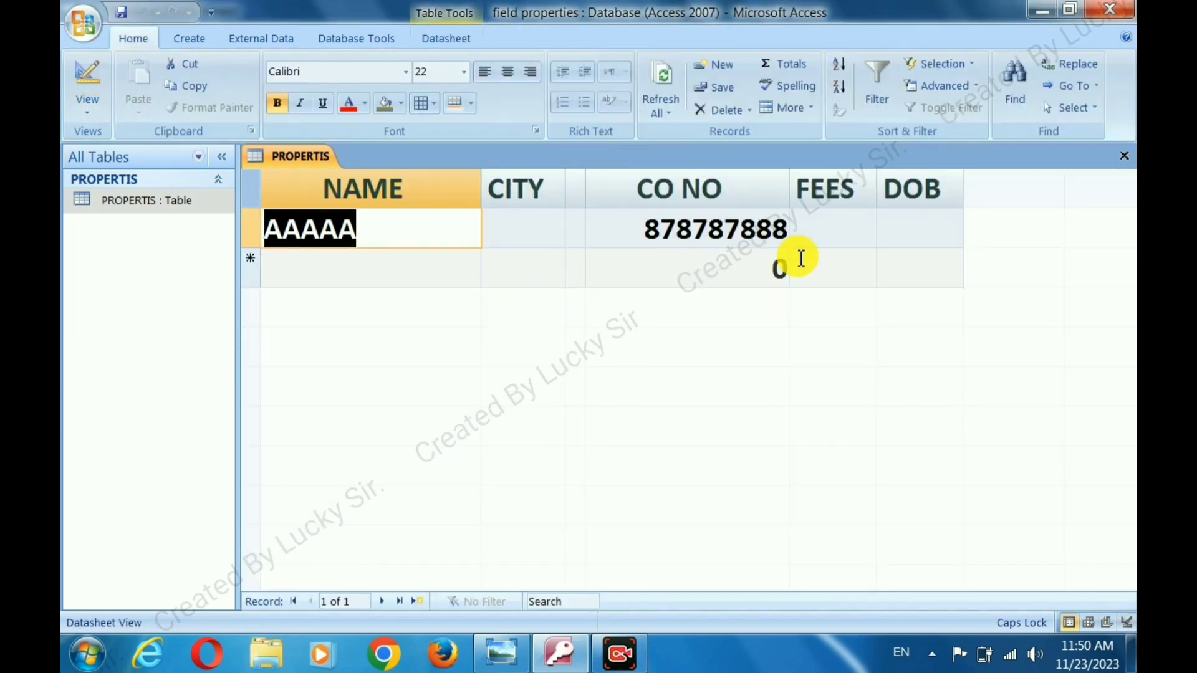
Extend the first record's contact number to eleven digits in the CO NO field and commit the record.
click(771, 236)
text(09)
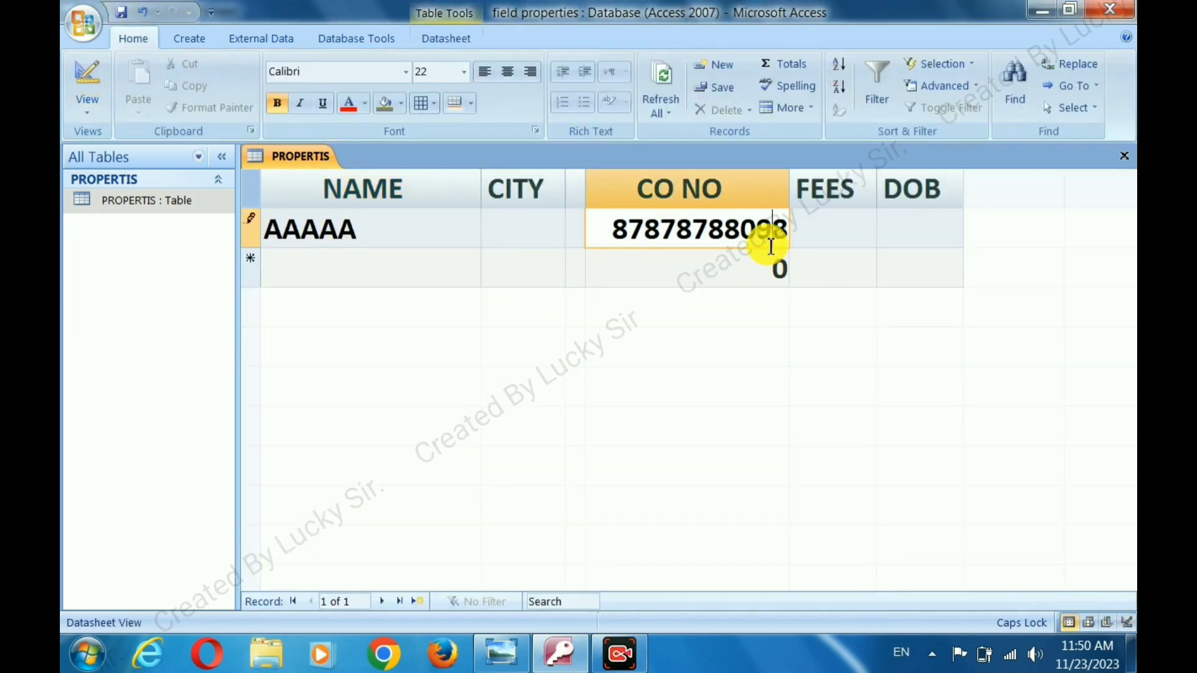
key(Tab)
click(761, 256)
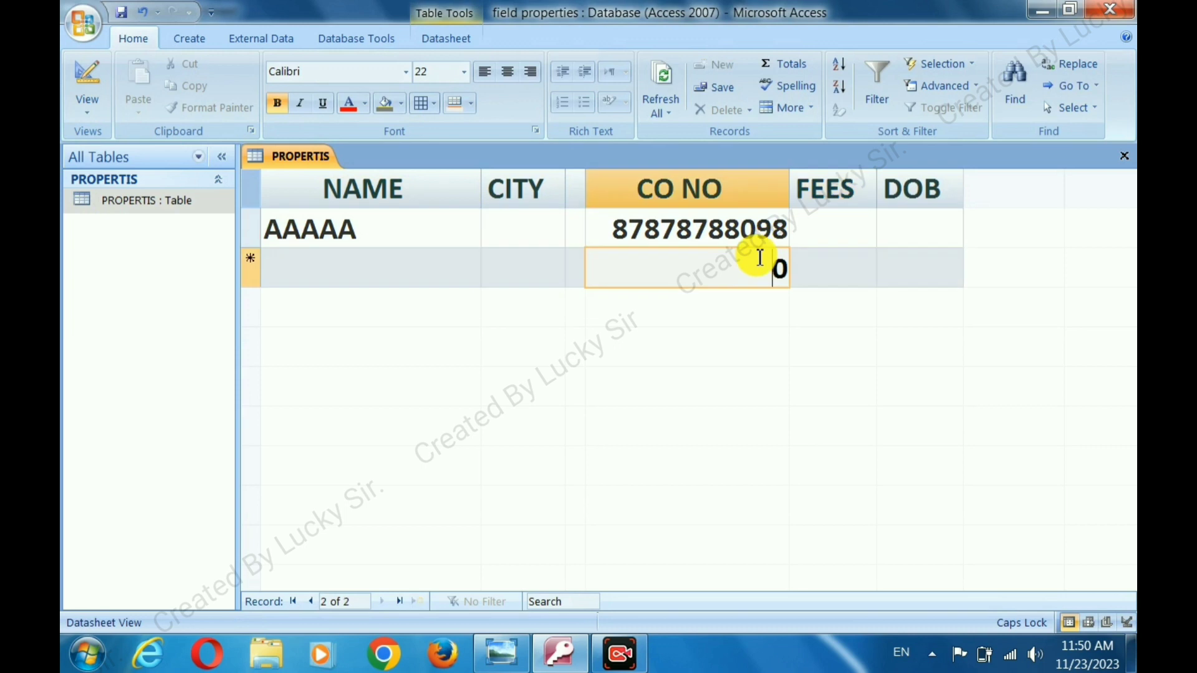
In Design view, compare the Format property of the NAME and CO NO fields and examine the number format options.
click(80, 74)
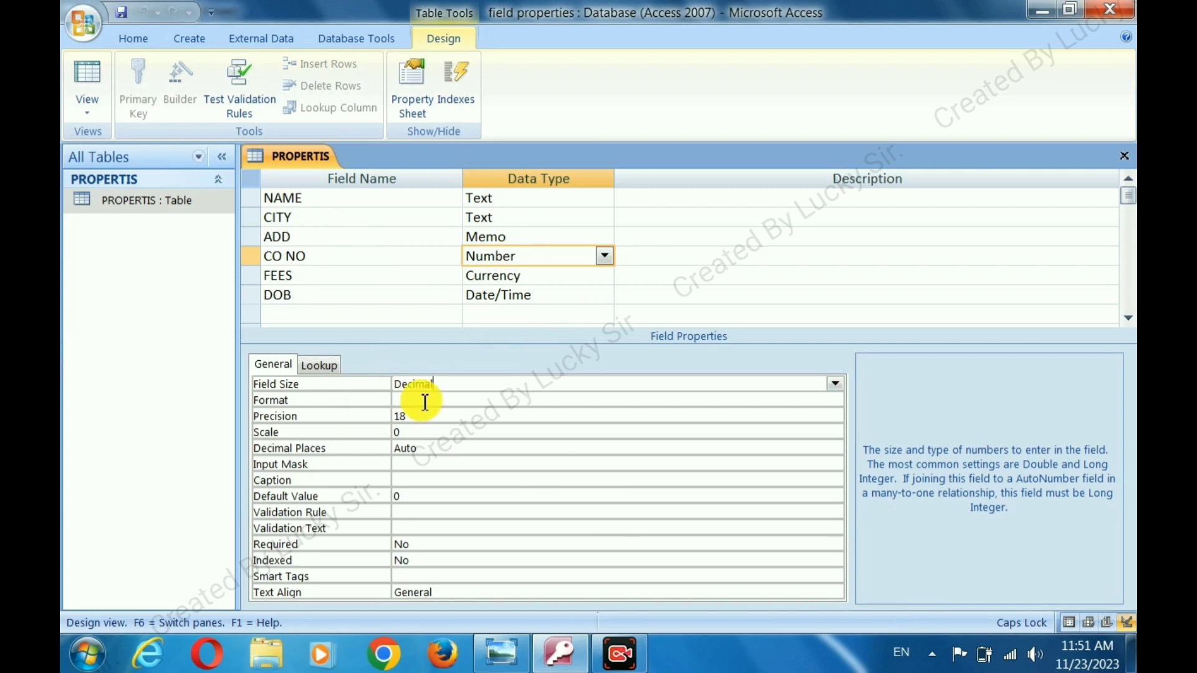
click(534, 198)
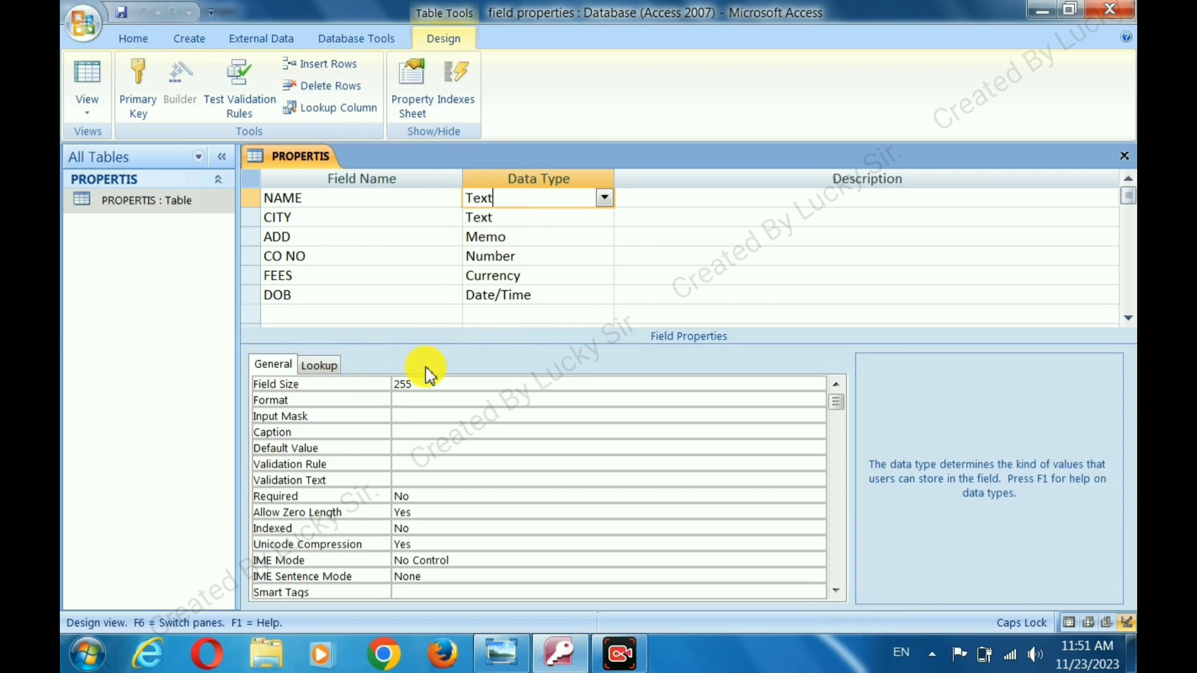
click(424, 402)
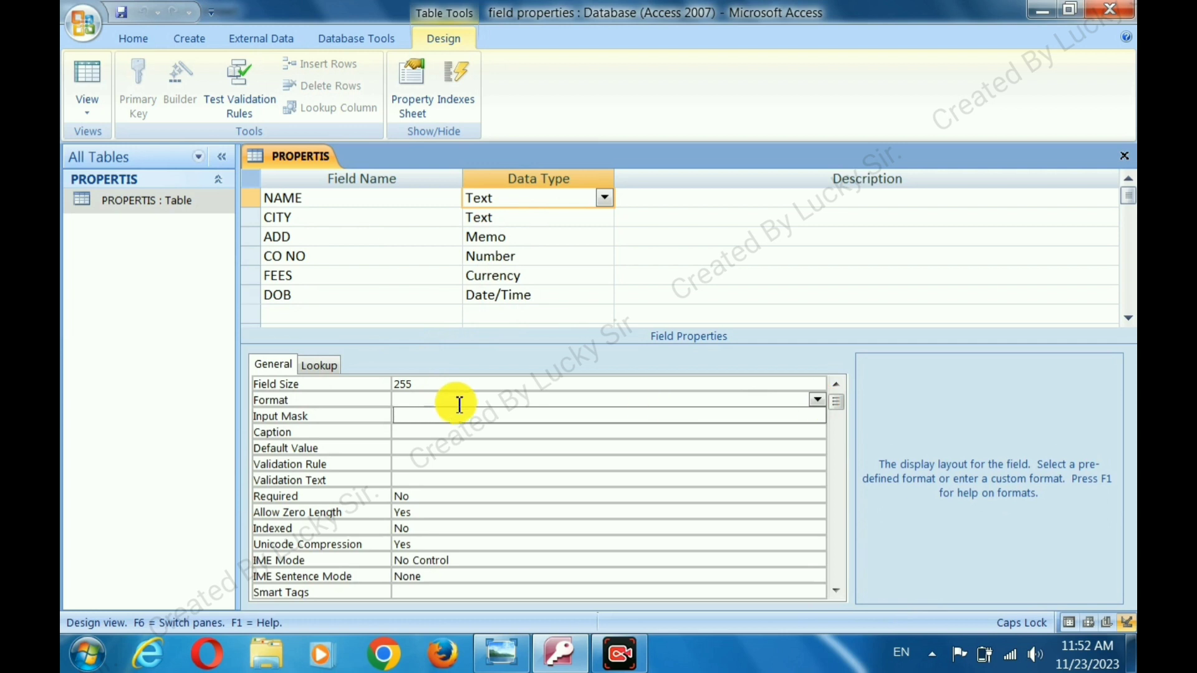
click(531, 259)
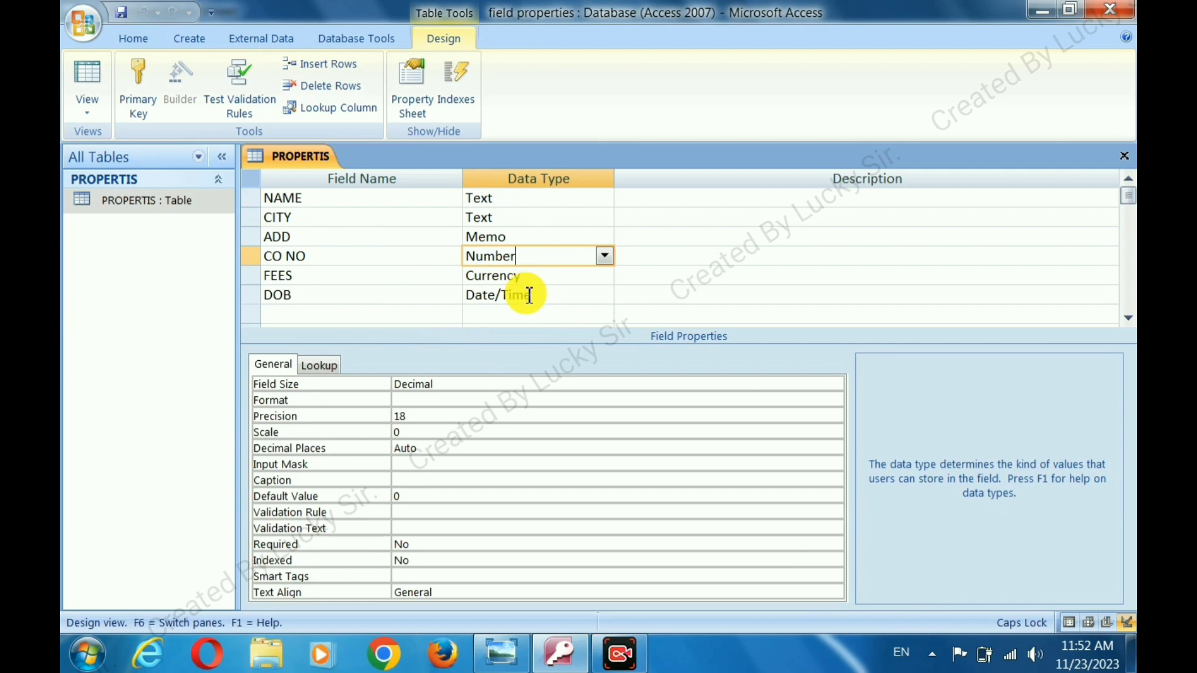
click(422, 402)
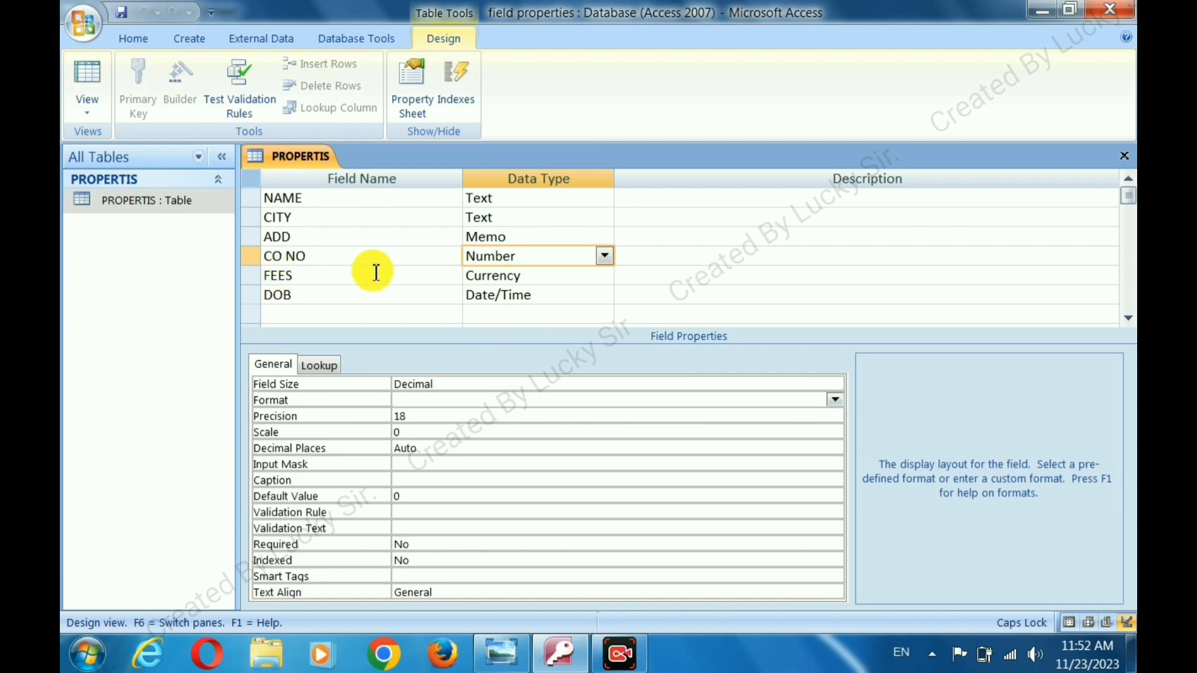
click(835, 401)
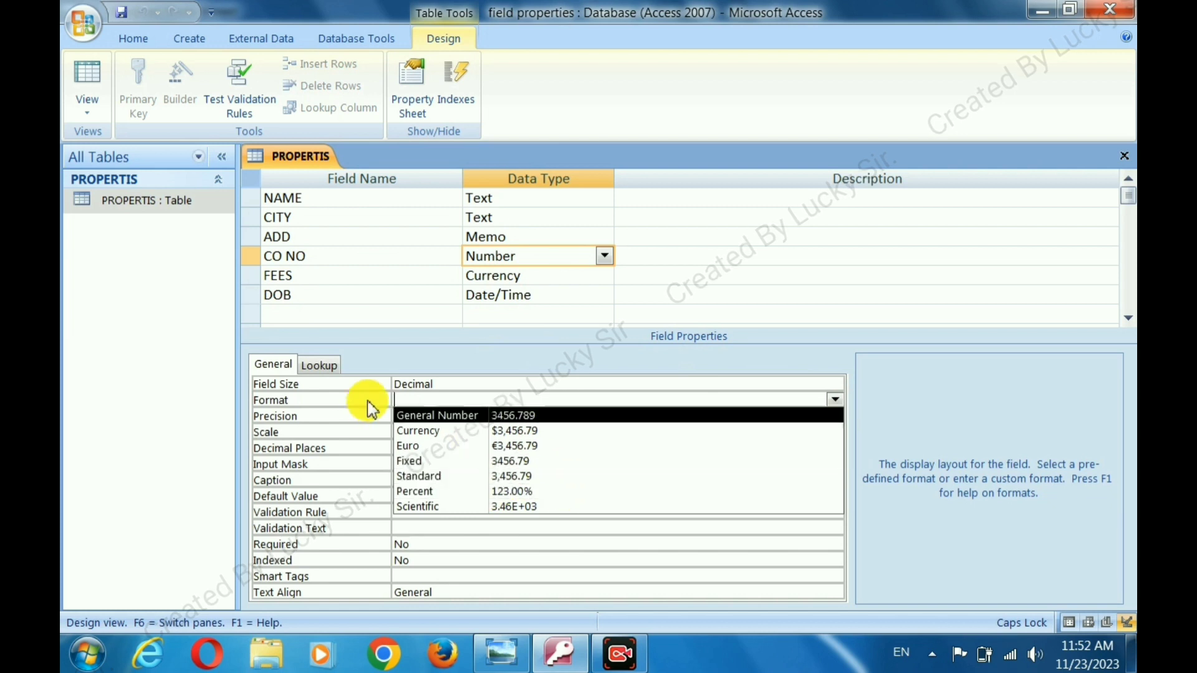
click(449, 384)
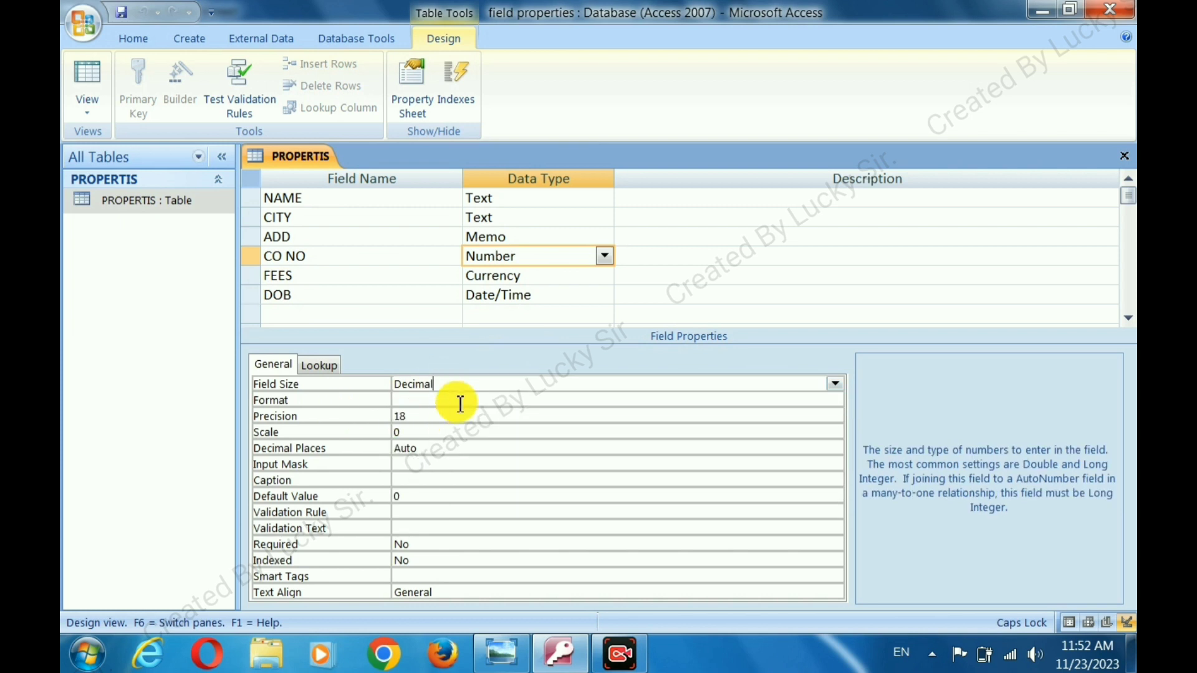
Examine the Format options available for the FEES currency field.
click(566, 276)
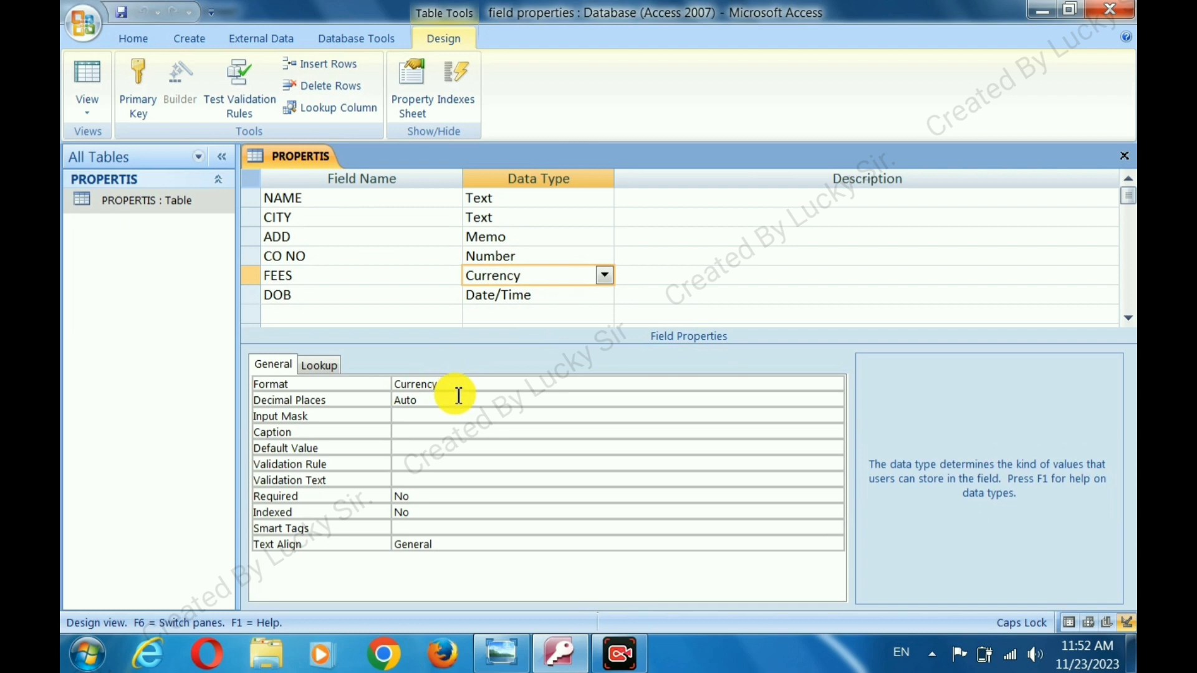
click(545, 384)
click(835, 384)
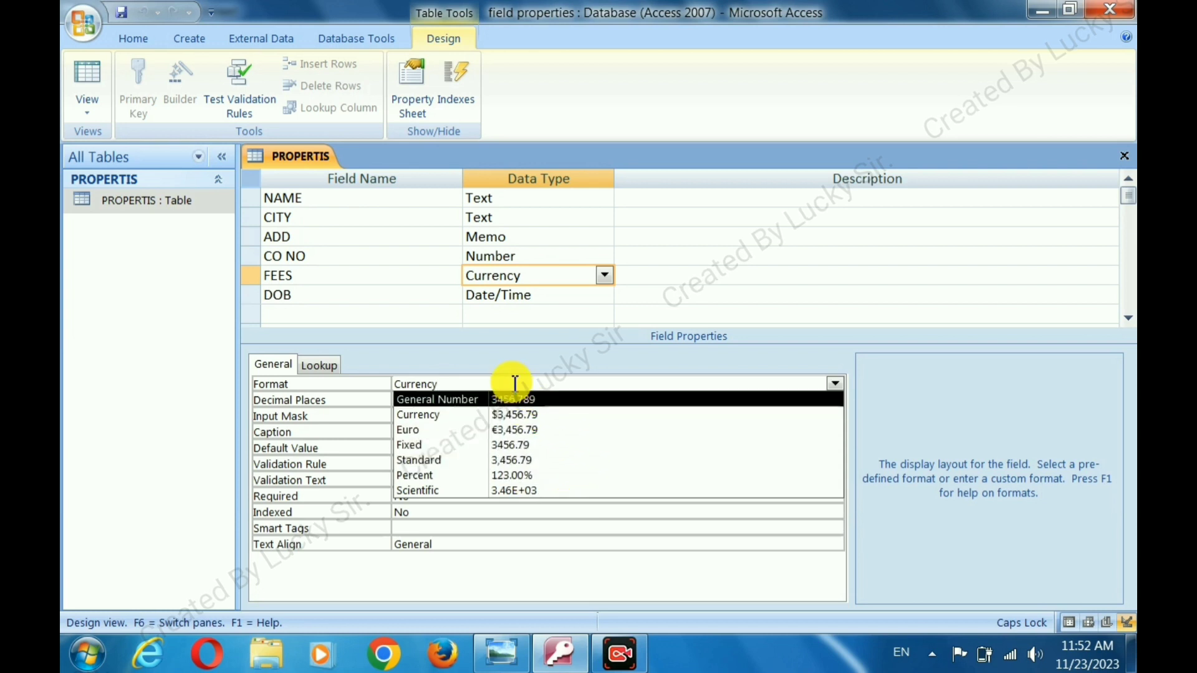
In Datasheet view, widen the FEES column and enter a fee of 800 for the first record.
click(87, 81)
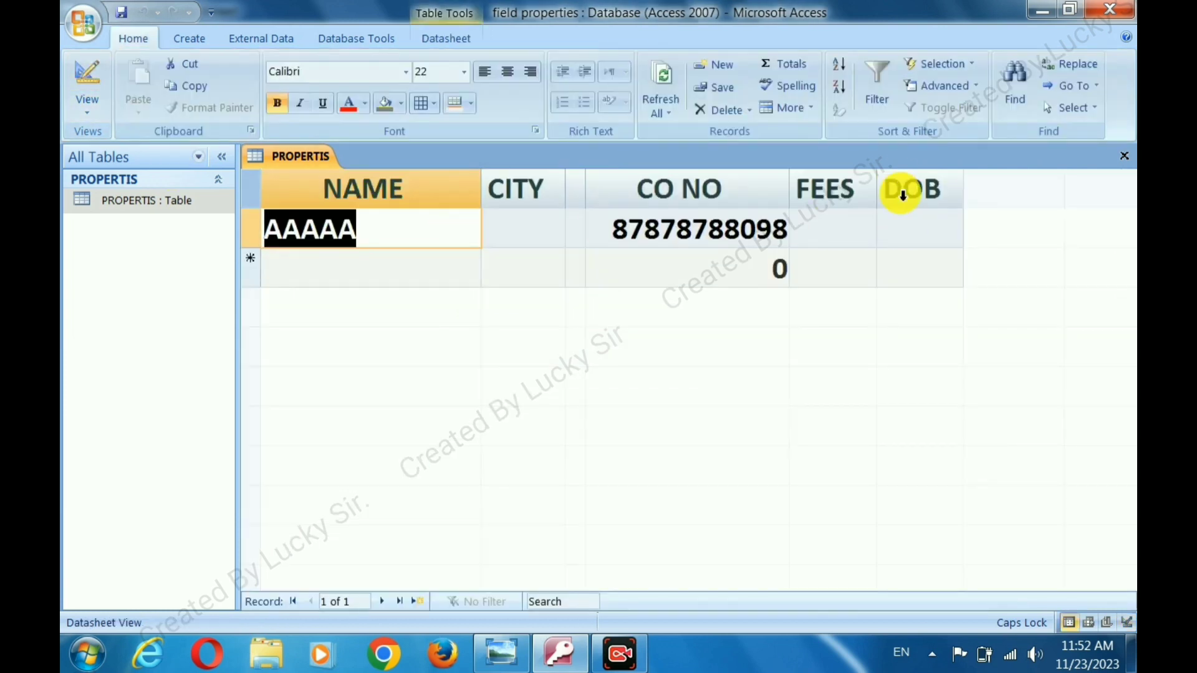
drag(884, 176, 973, 178)
click(892, 232)
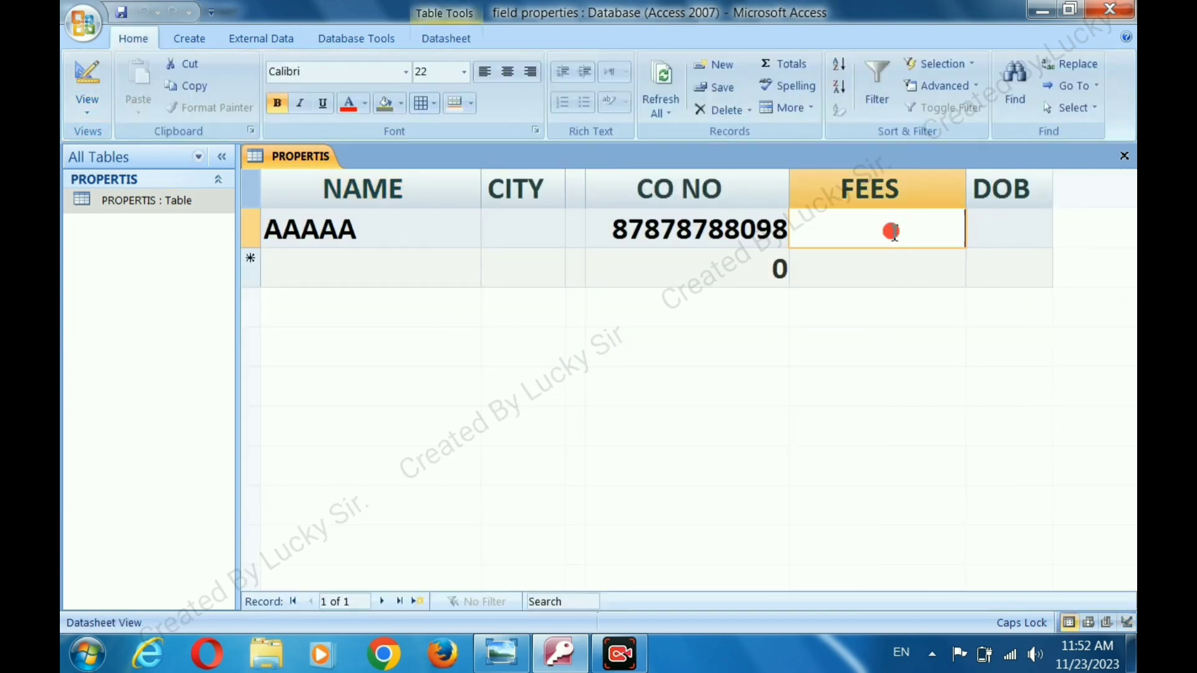
key(Tab)
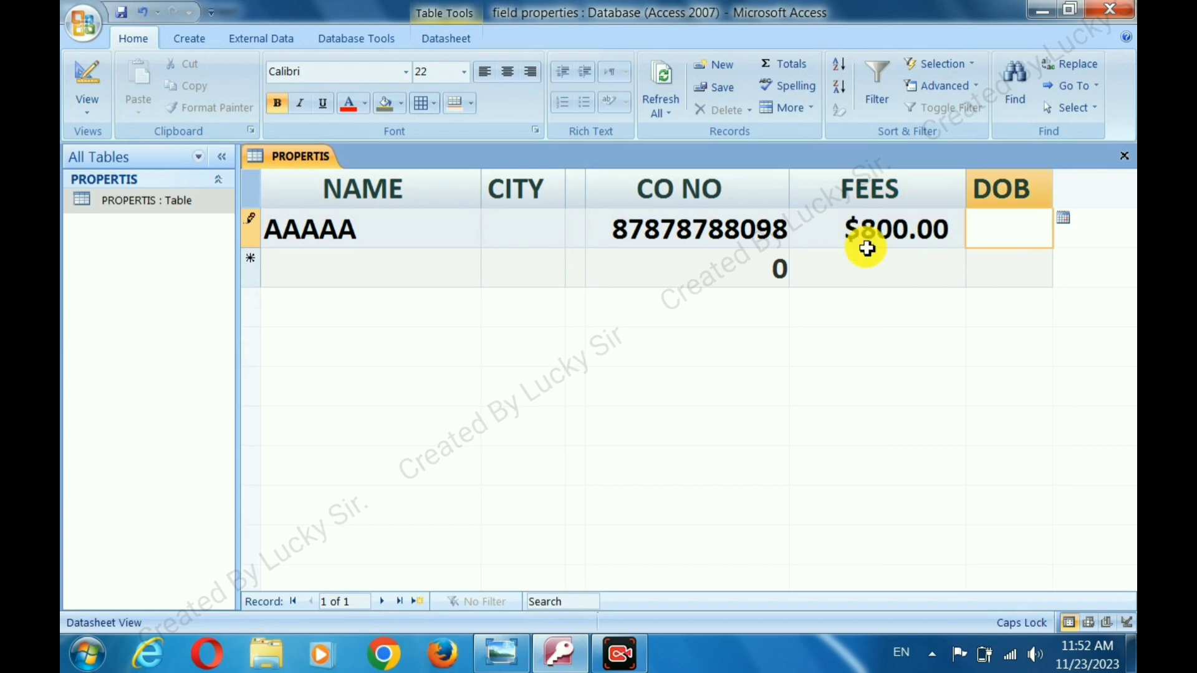
Change the FEES field's Format to Euro in Design view and save the table.
click(82, 71)
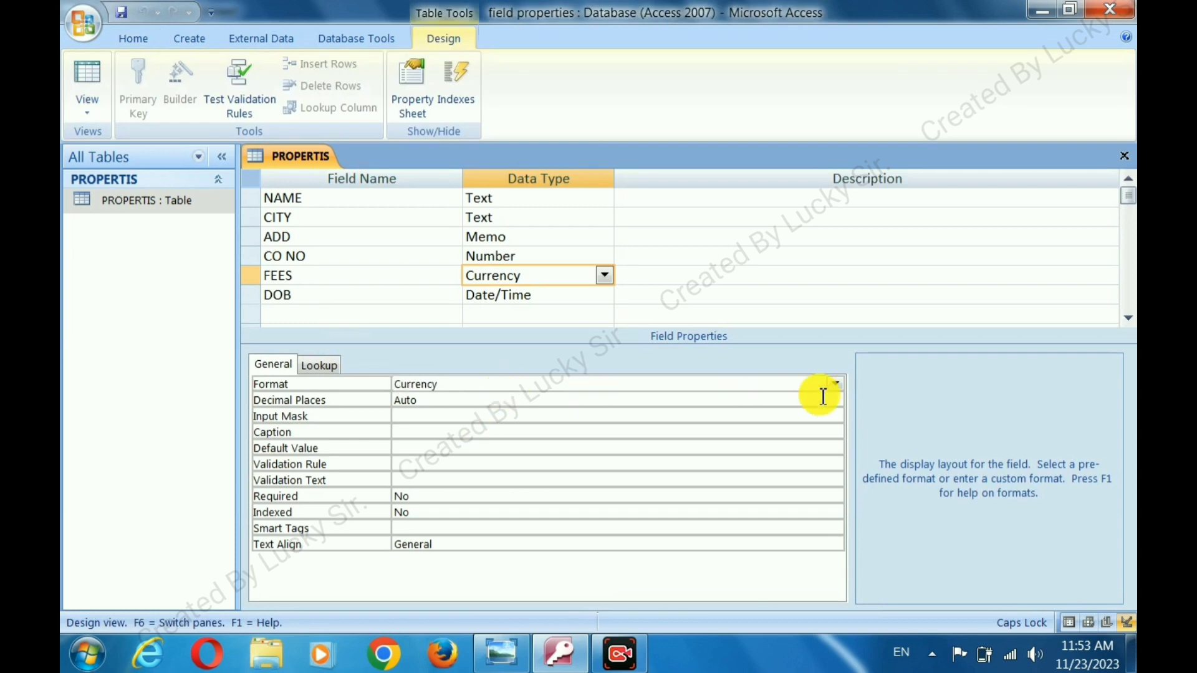
click(835, 384)
click(502, 416)
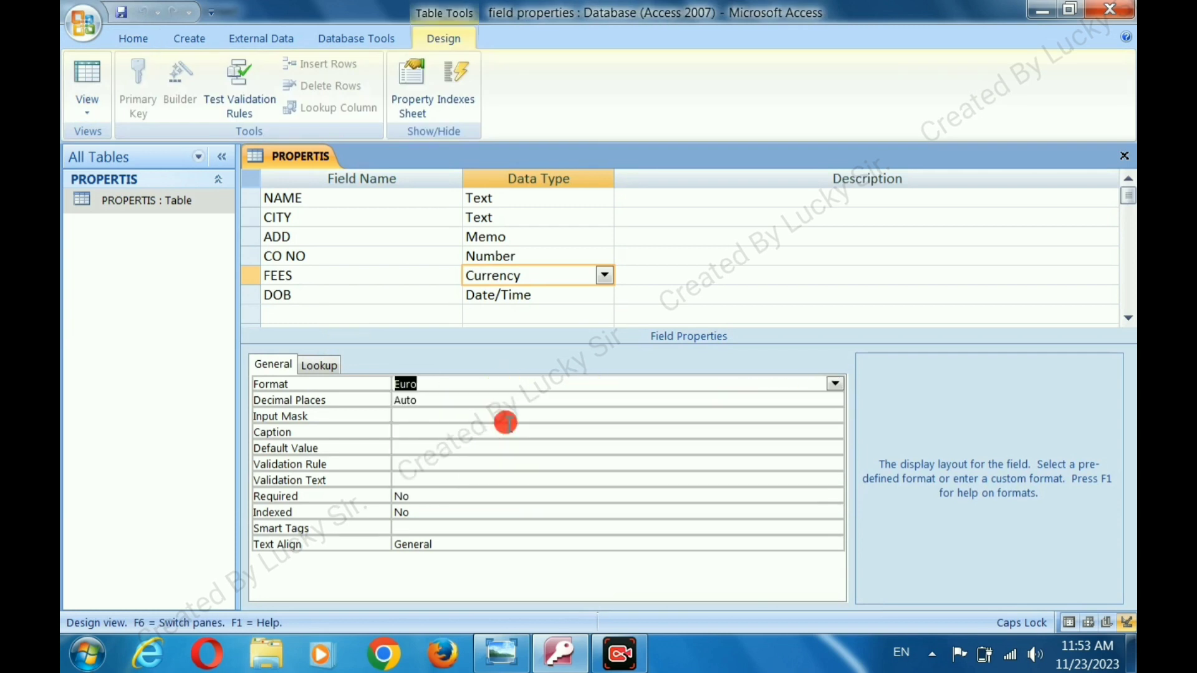
click(85, 87)
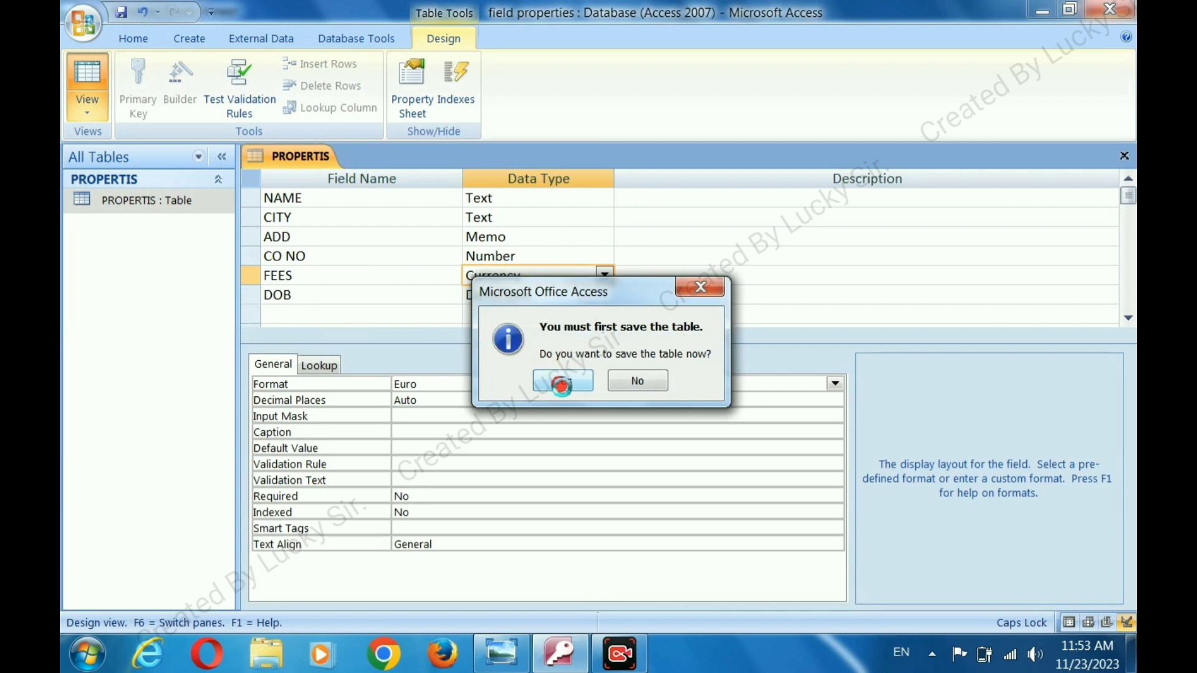
click(562, 380)
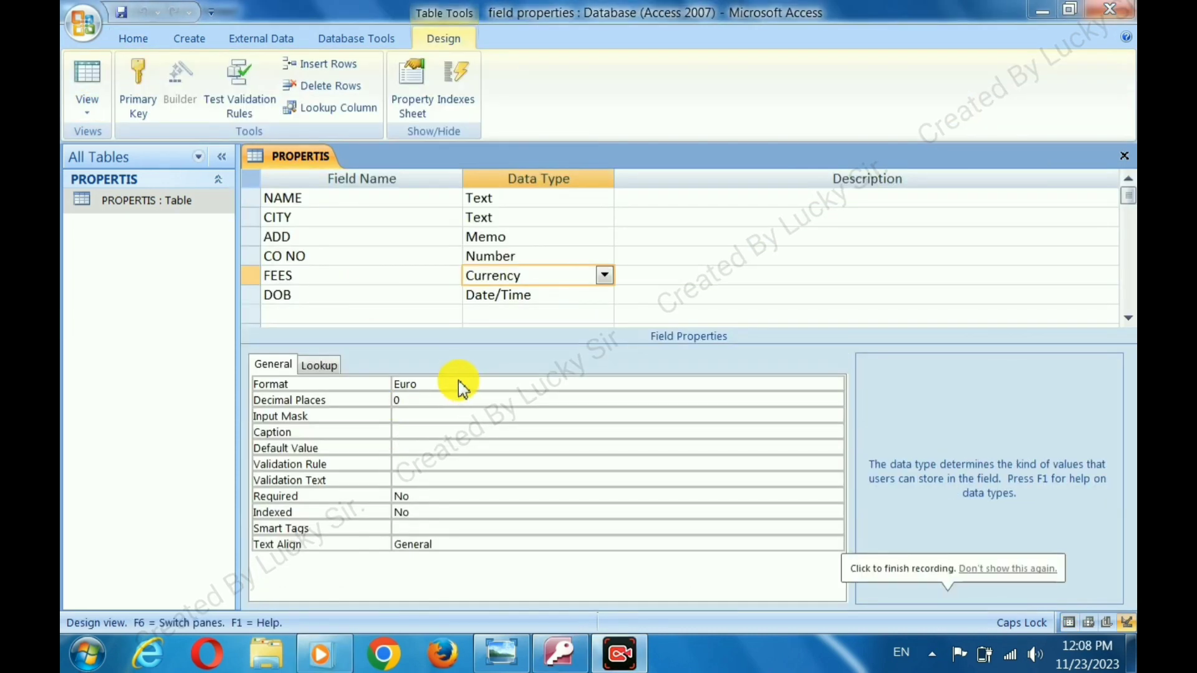
Examine the Format options of the DOB date field, leaving its format blank.
click(543, 297)
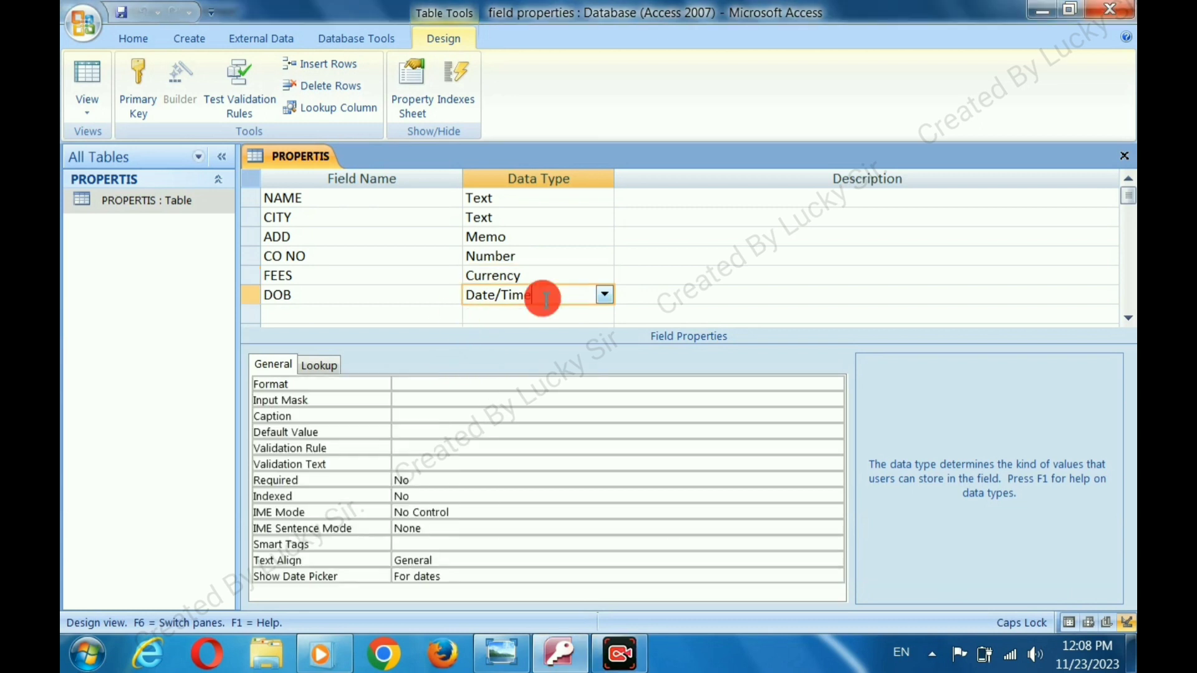
click(437, 383)
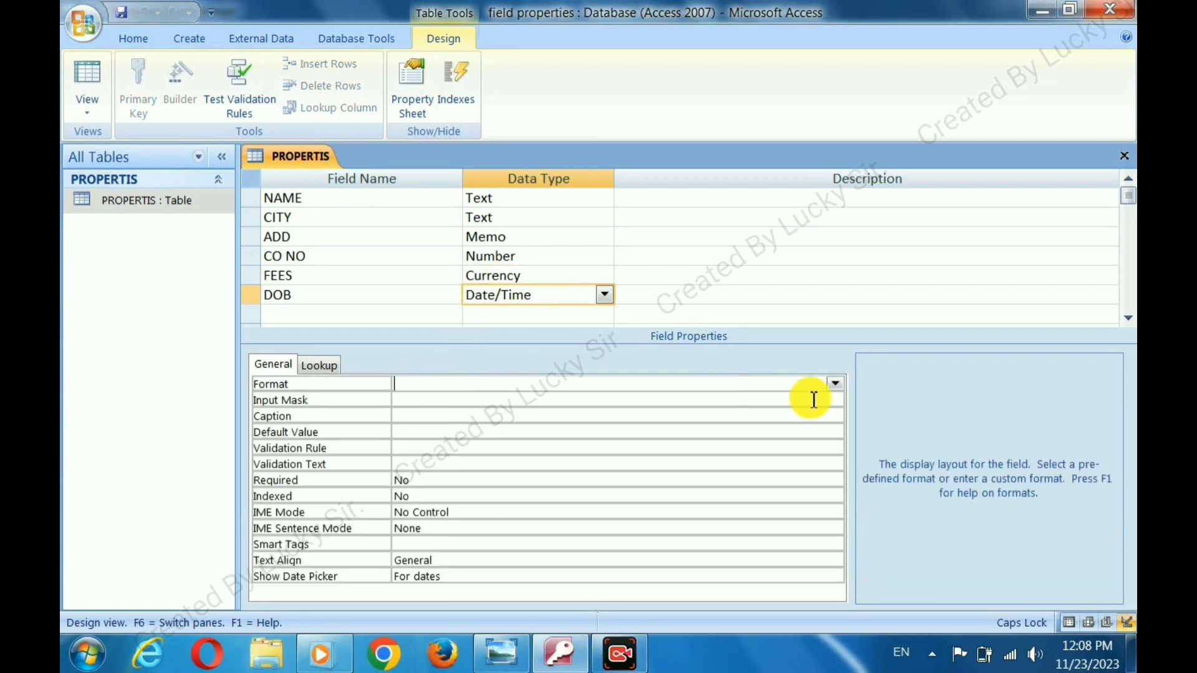
click(834, 385)
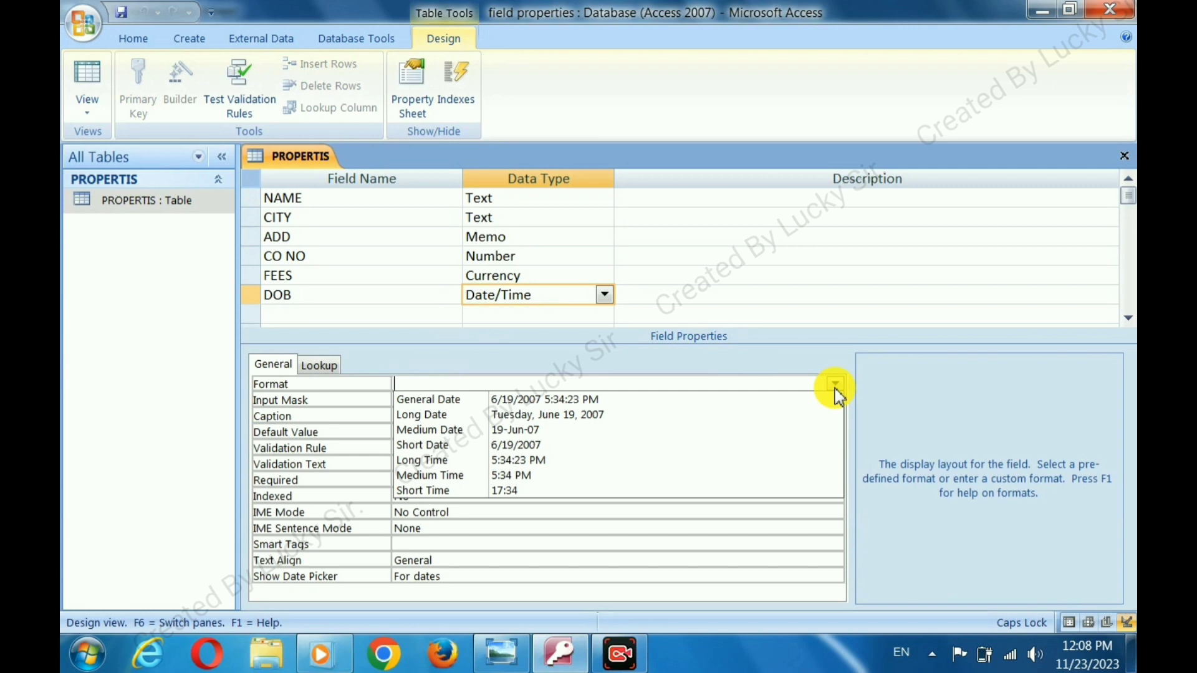
click(836, 384)
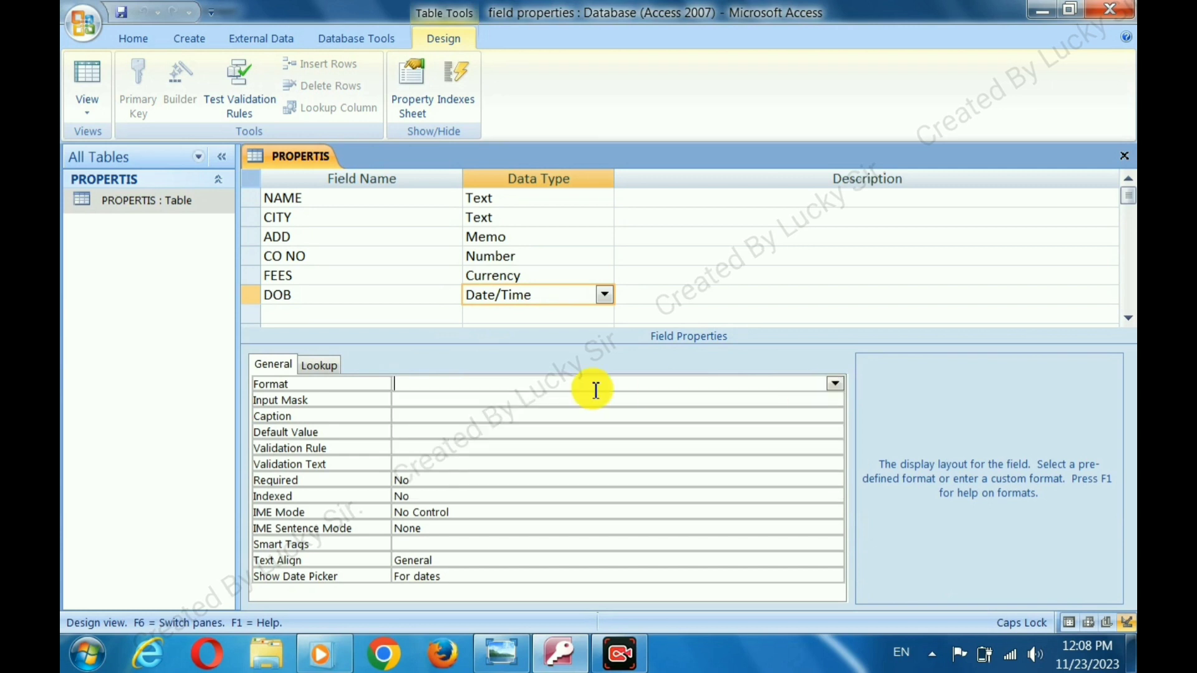
In Datasheet view, narrow the NAME column and widen the DOB column.
click(87, 79)
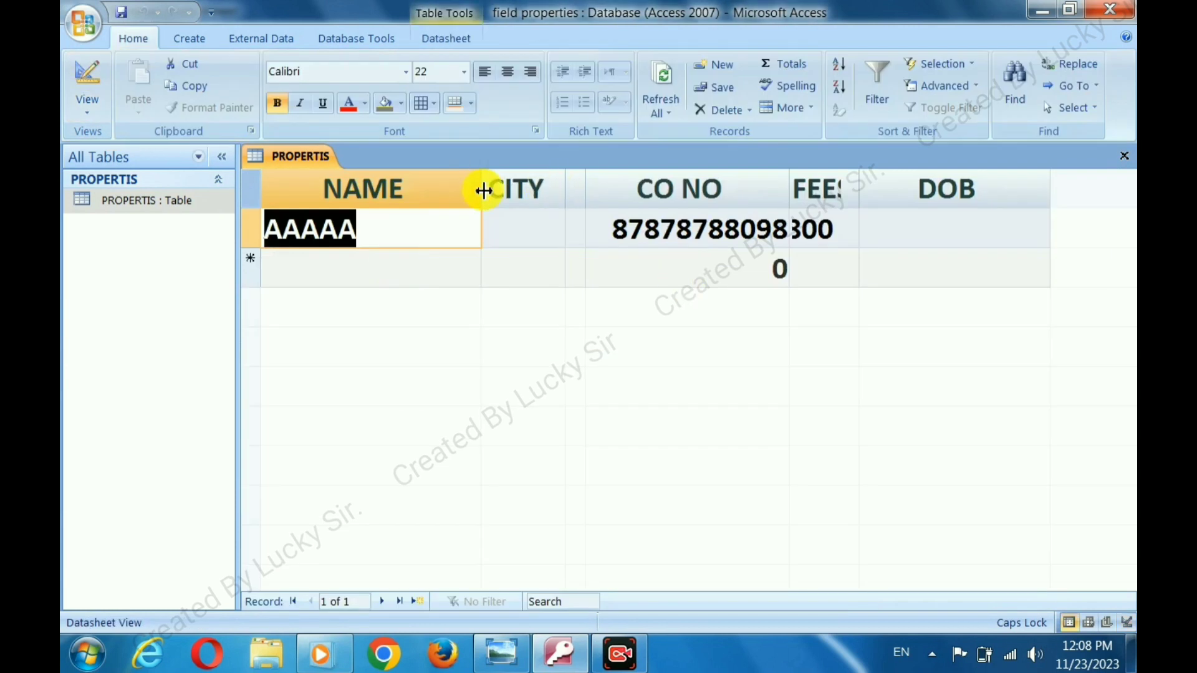
drag(483, 188, 411, 190)
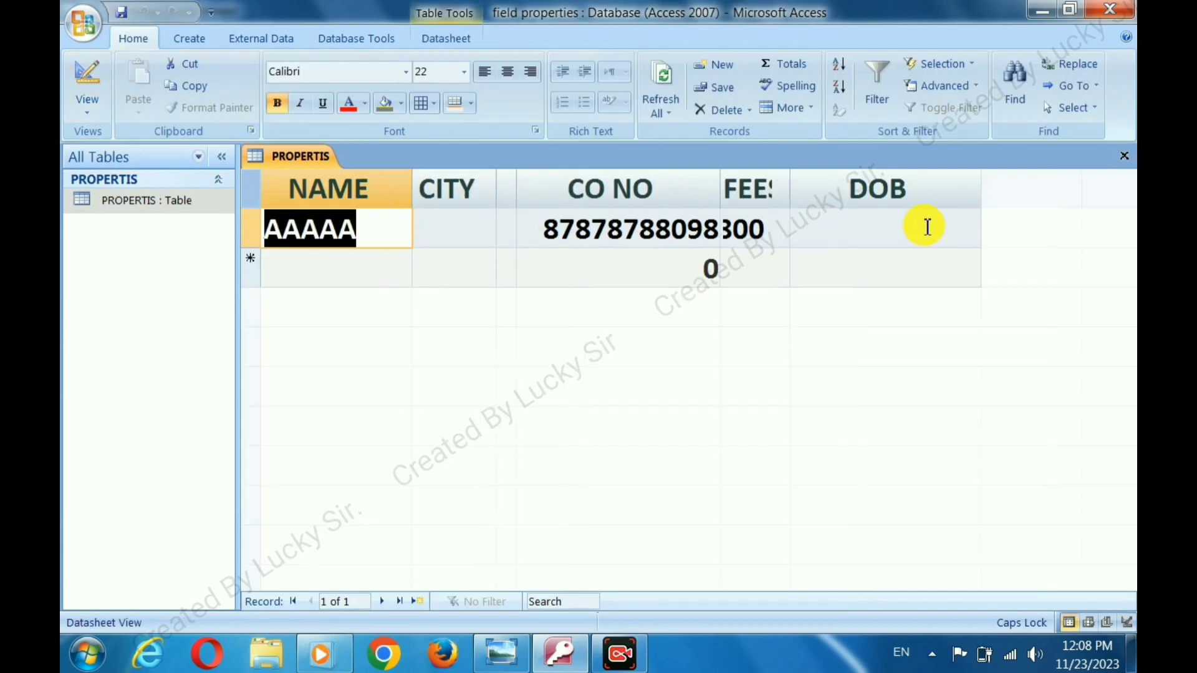
drag(985, 196, 1090, 203)
Fill in the first record's date of birth using the DOB field's date picker.
click(989, 232)
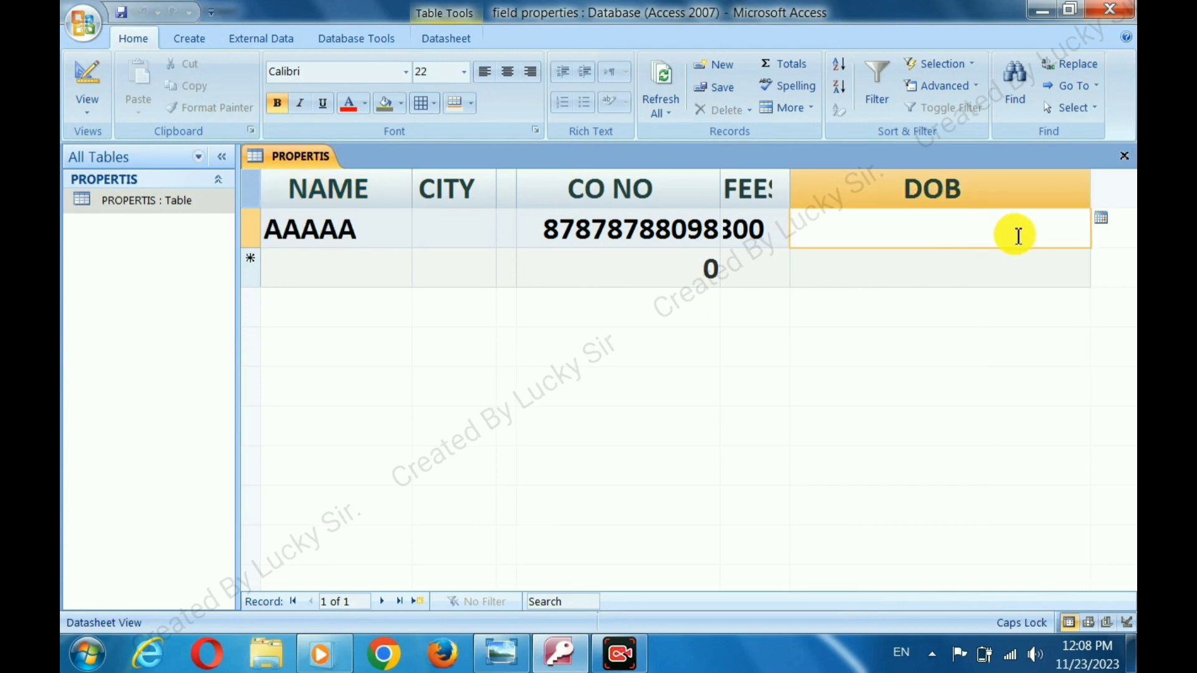
click(1101, 218)
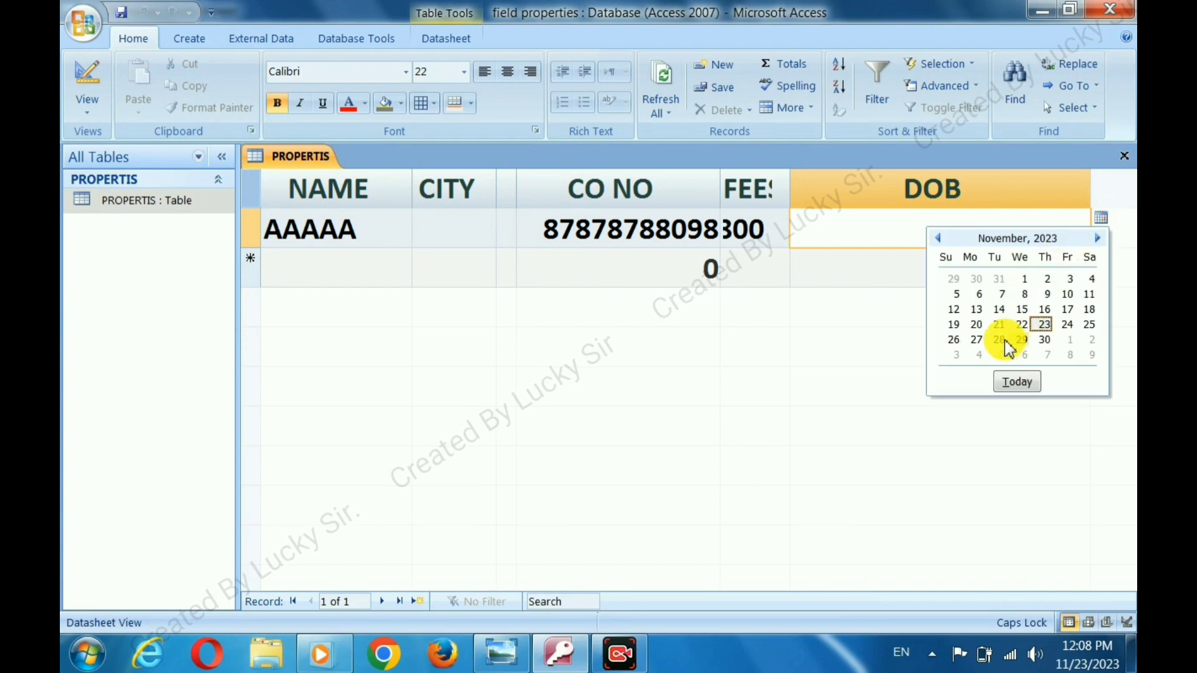
click(955, 327)
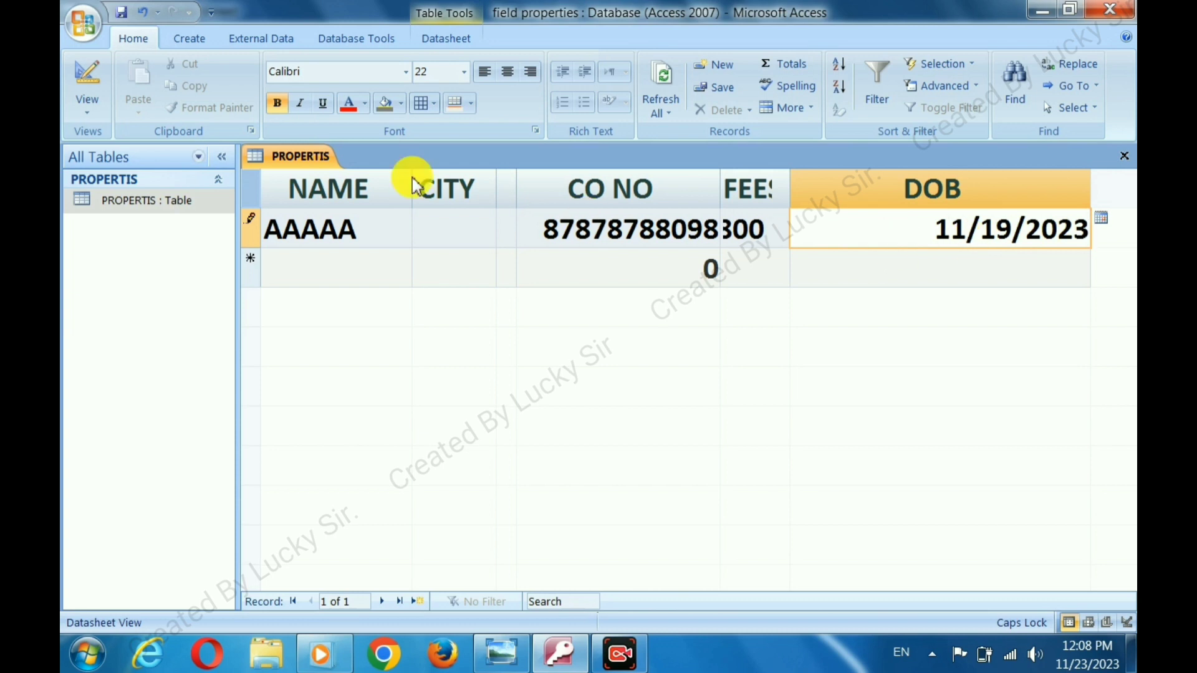
Set the DOB field's Format to Long Date in Design view, save the table and switch to Datasheet view.
click(92, 74)
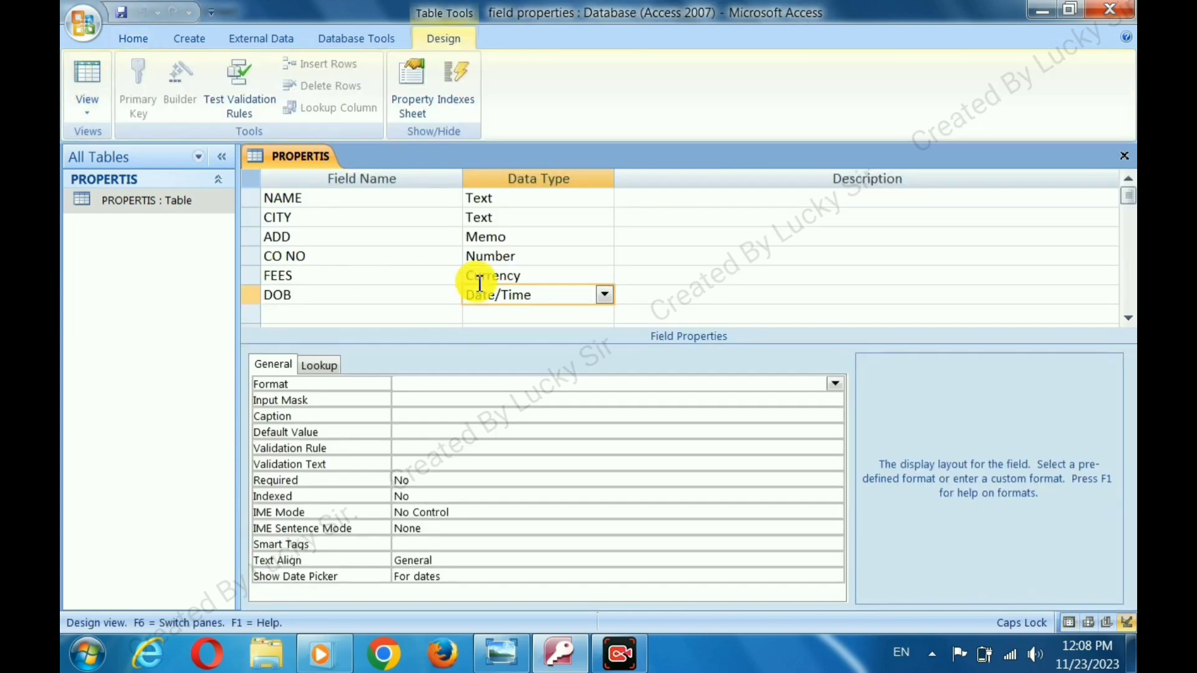
click(555, 311)
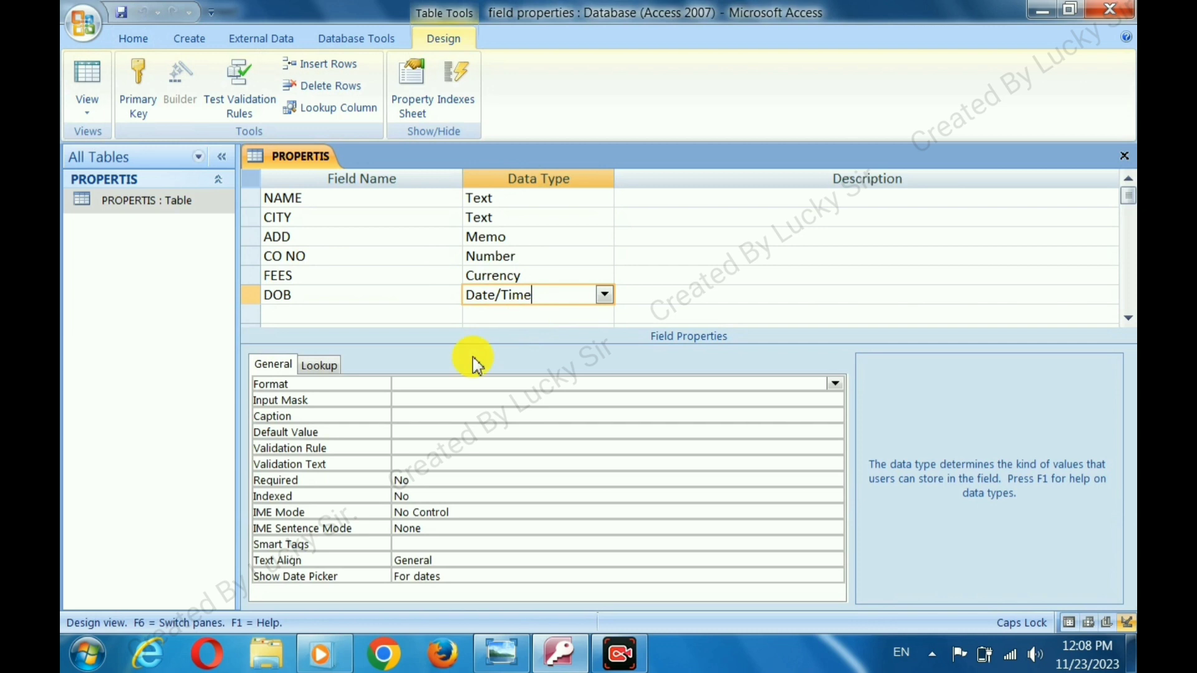
click(414, 384)
click(834, 384)
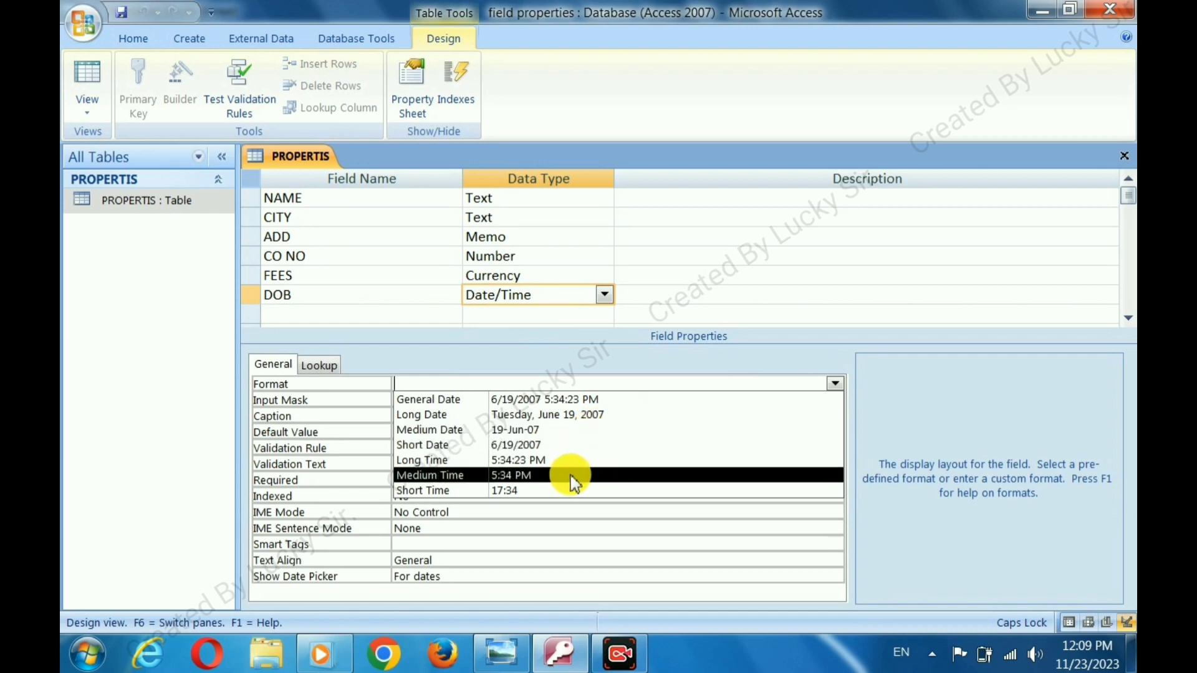
click(585, 418)
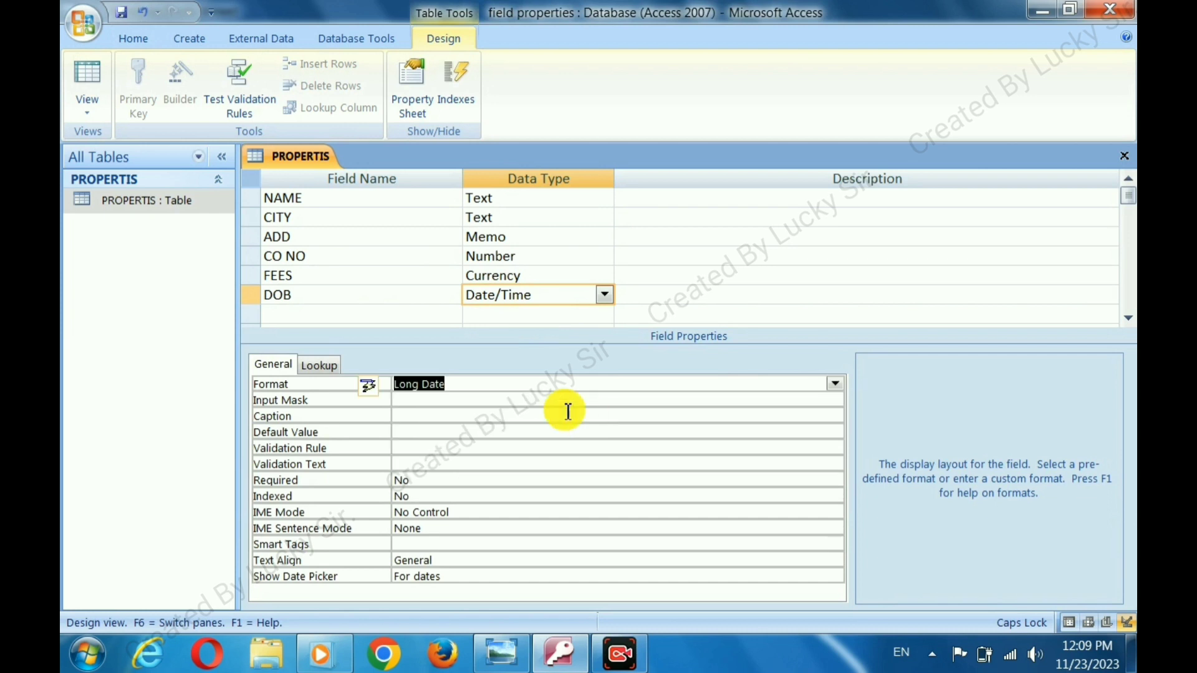
click(84, 84)
click(561, 376)
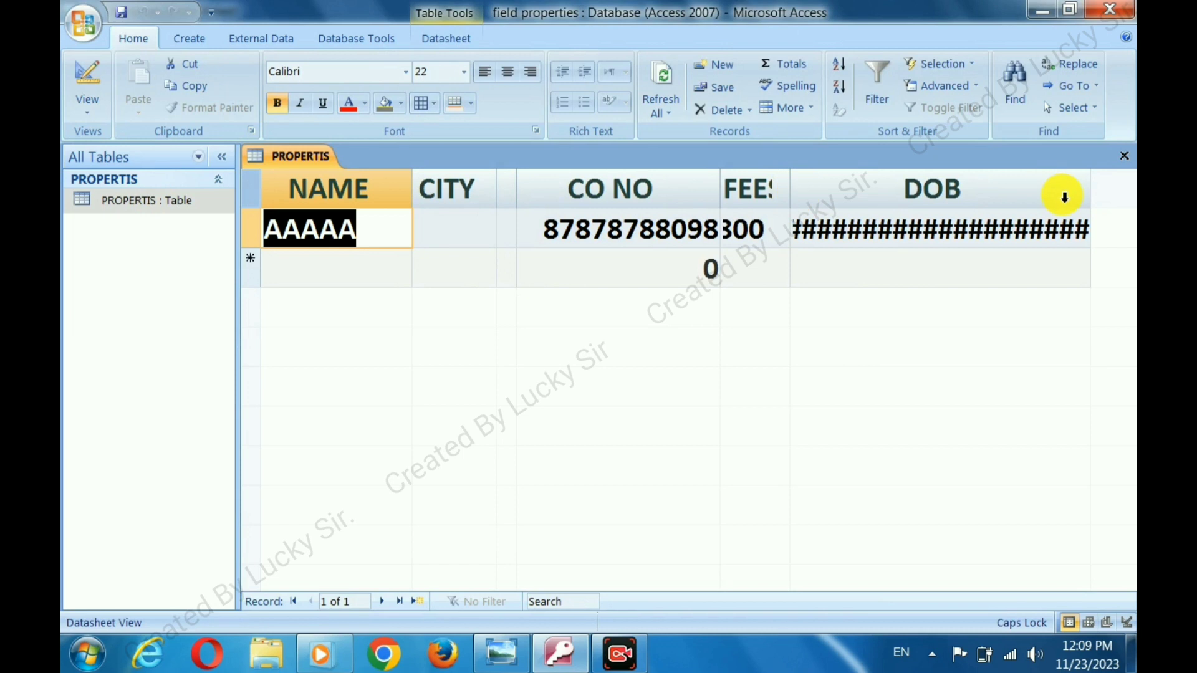
Narrow the CO NO and FEES columns and widen the DOB column enough to show the full long date.
double_click(1095, 197)
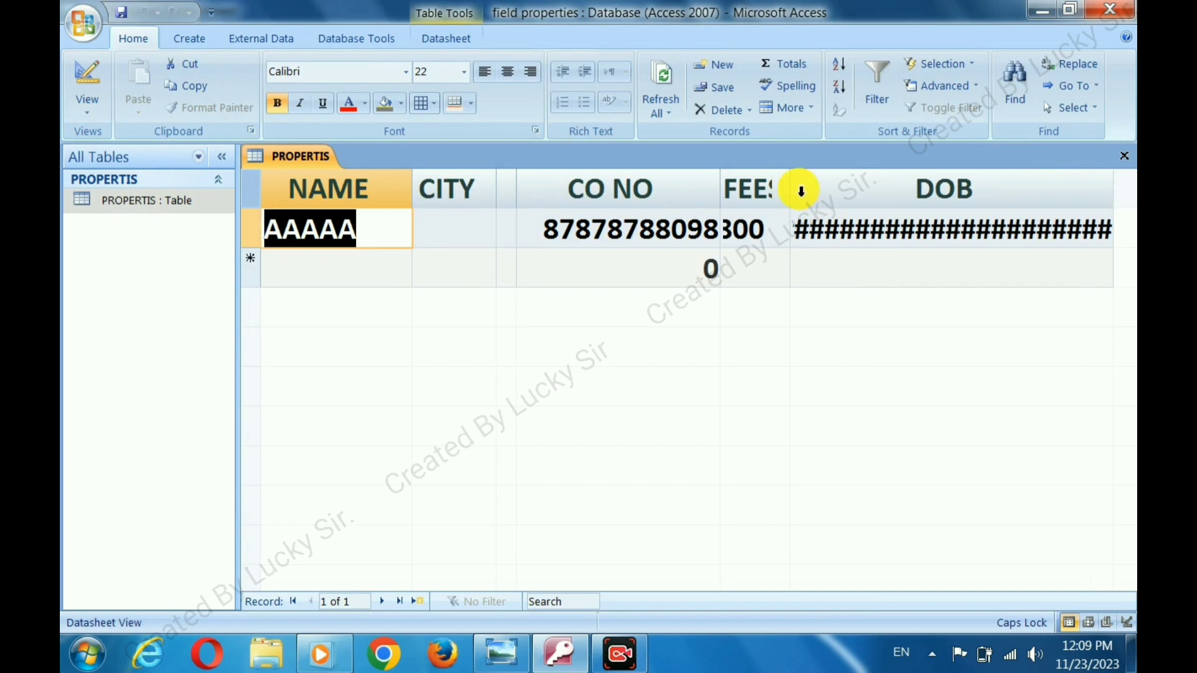
drag(794, 189, 544, 218)
drag(917, 190, 1037, 198)
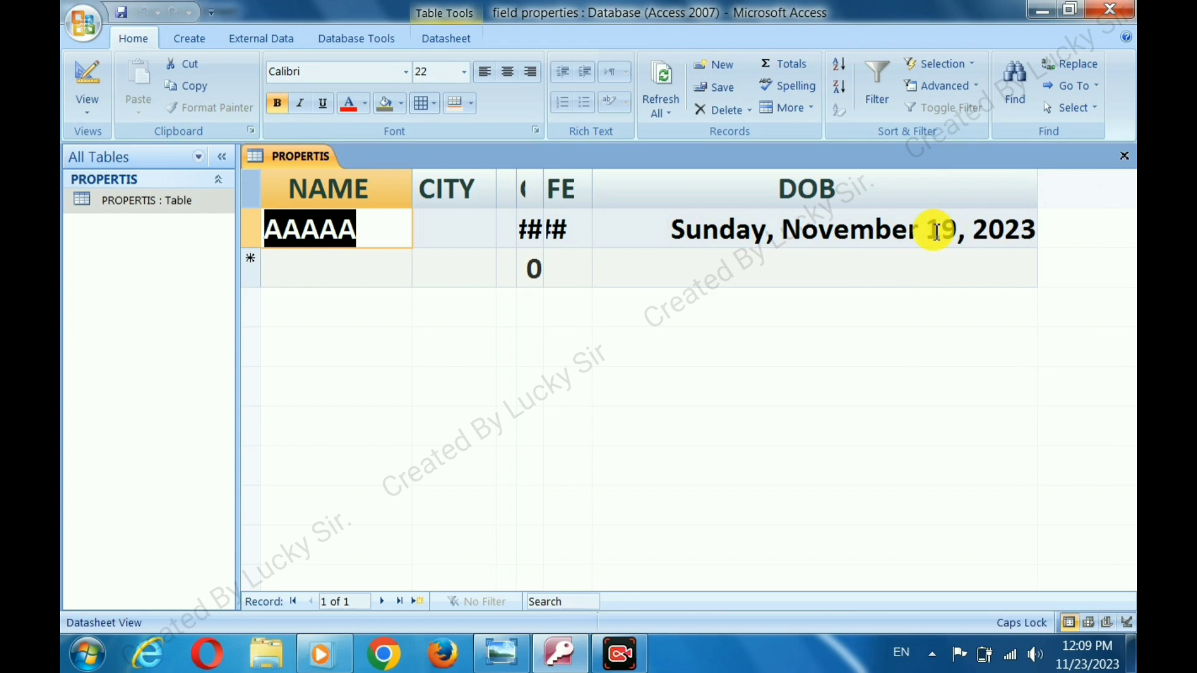
click(913, 232)
click(908, 260)
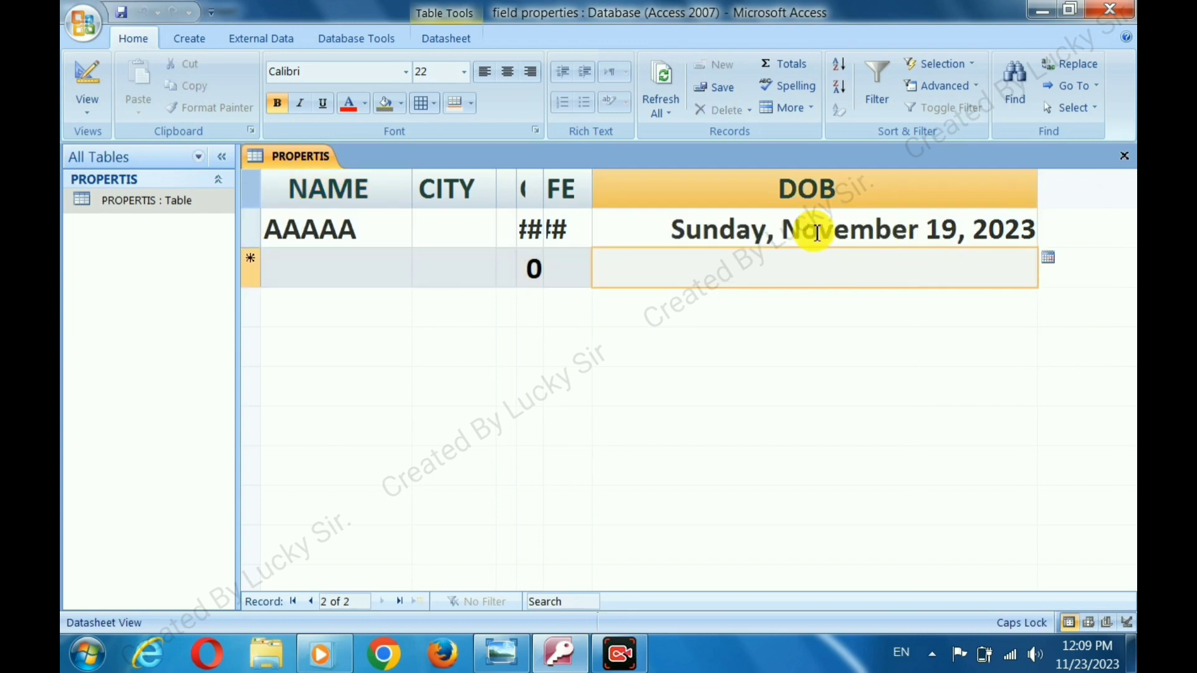
Return to Design view and review the DOB field's Format property.
click(87, 78)
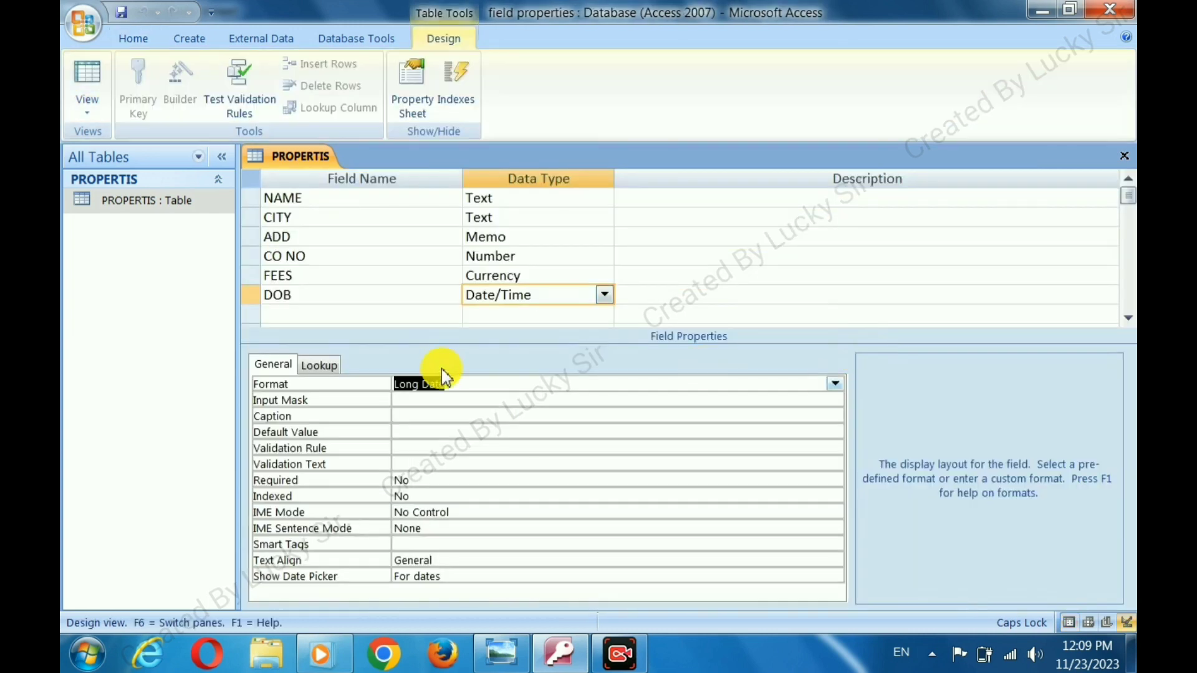
click(530, 297)
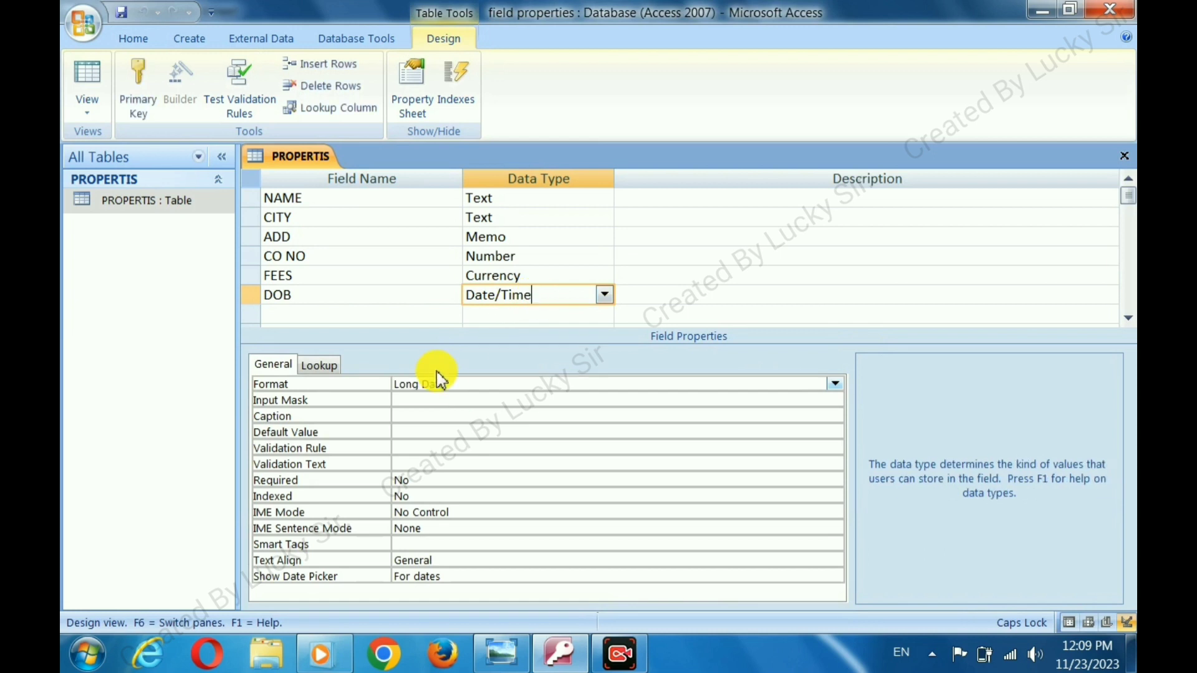
click(456, 384)
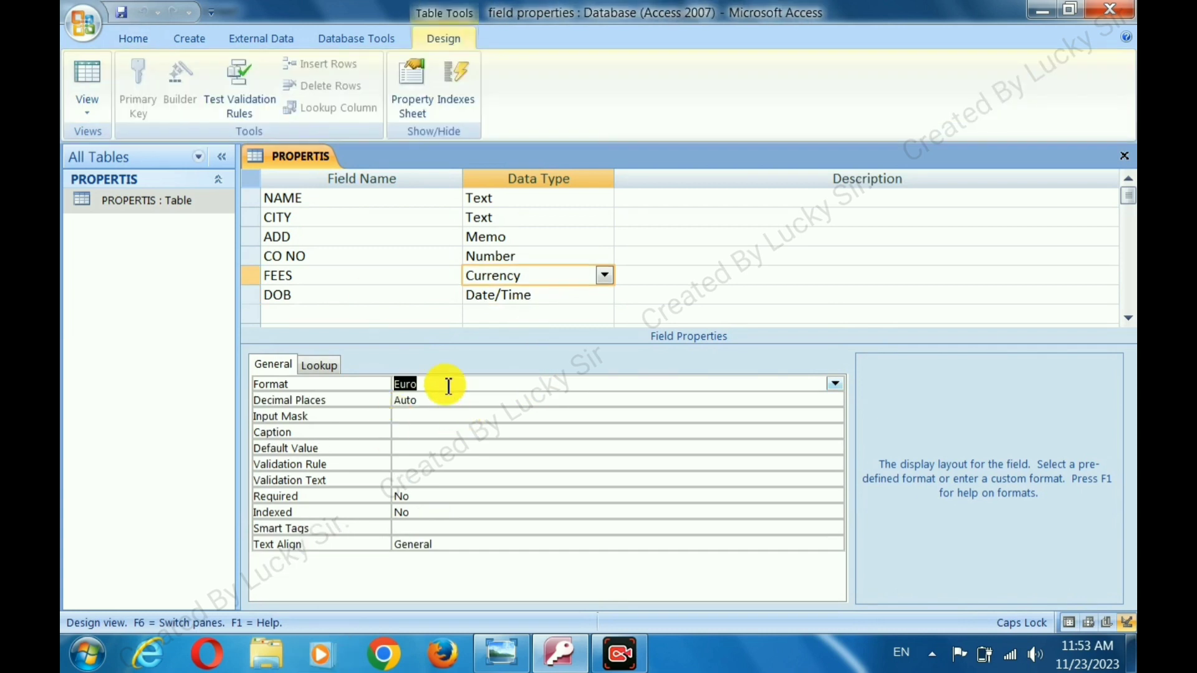
Check the FEES field's Decimal Places property and inspect the decimals of the first record's fee in Datasheet view.
click(436, 399)
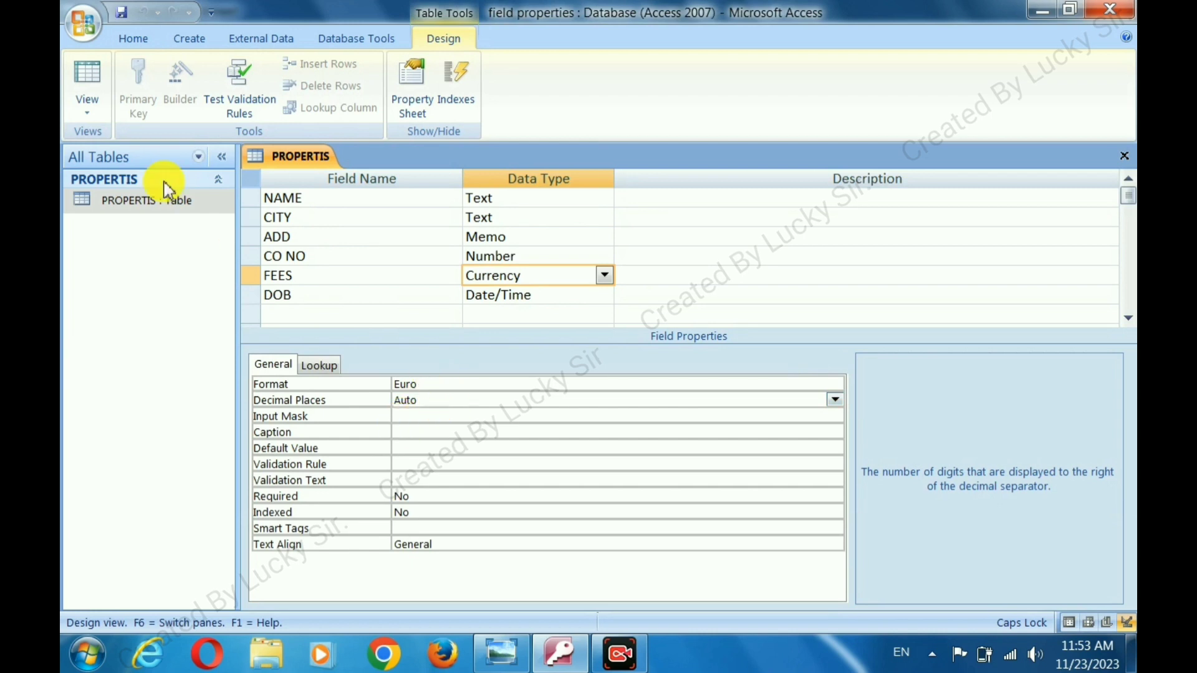
click(87, 80)
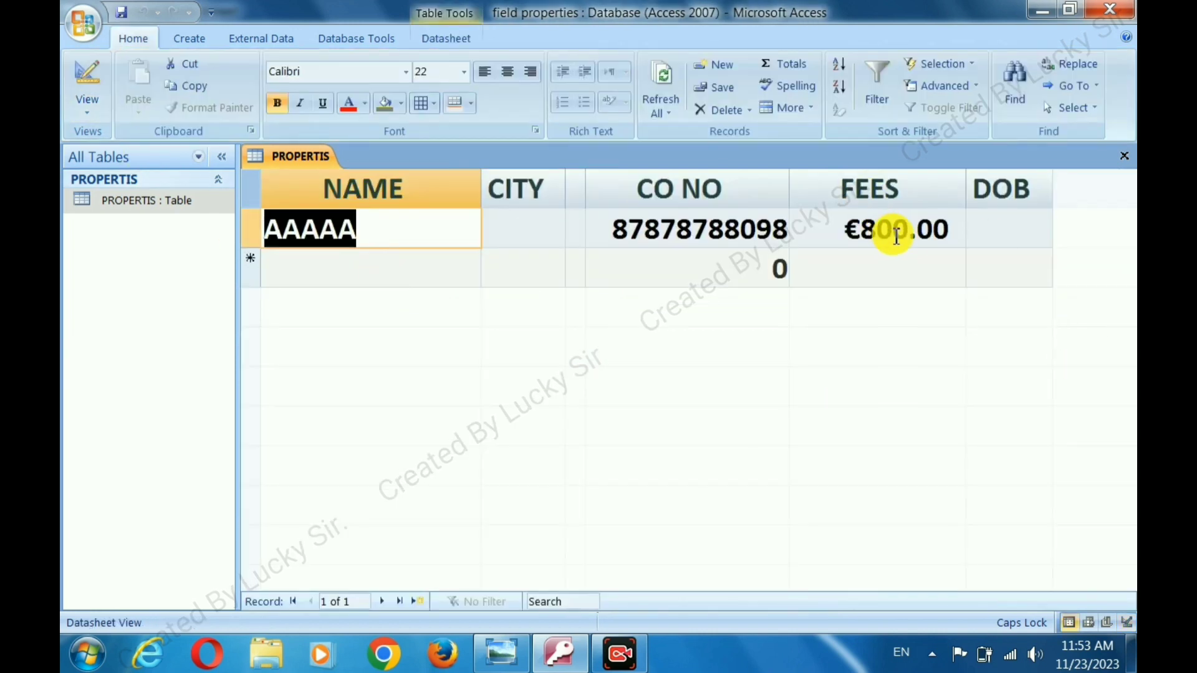
drag(922, 240, 944, 241)
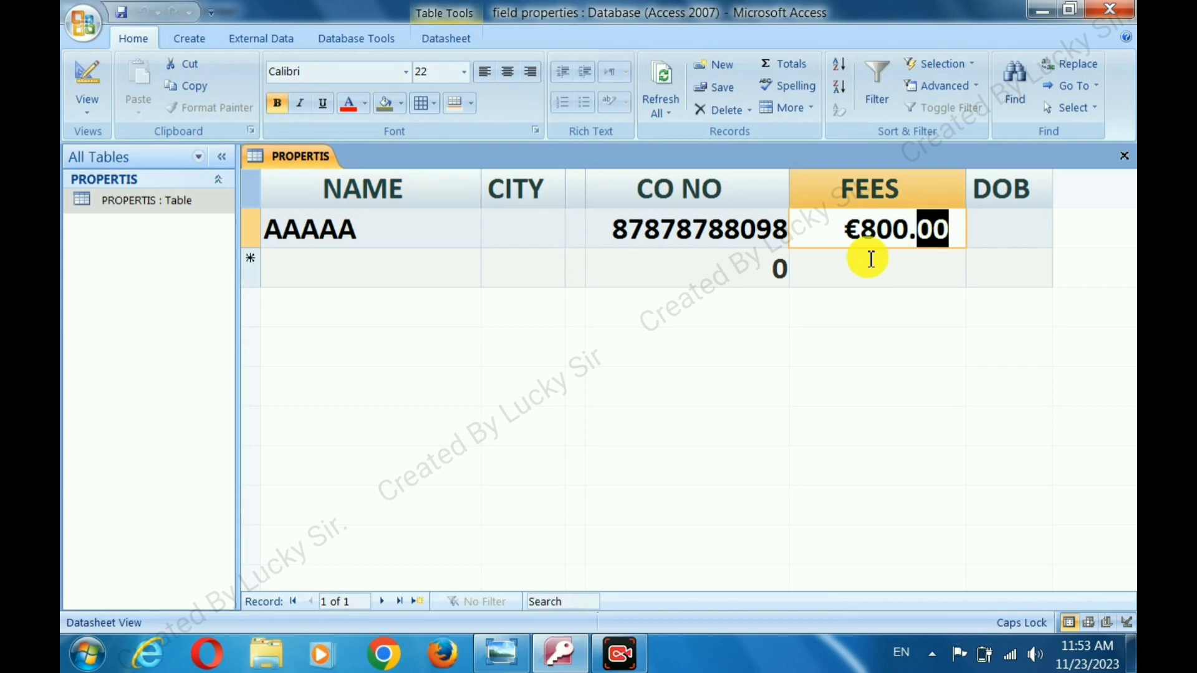
click(951, 241)
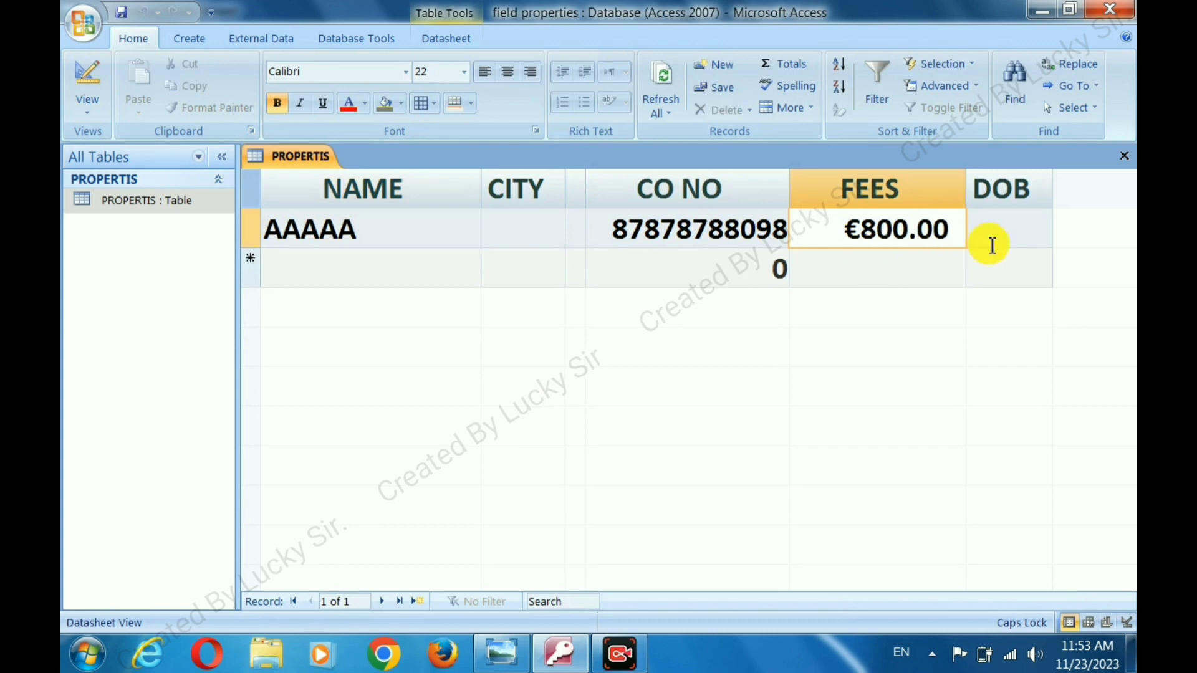
Set the FEES field's Decimal Places to 0 in Design view, save the table and show it in Datasheet view.
click(86, 88)
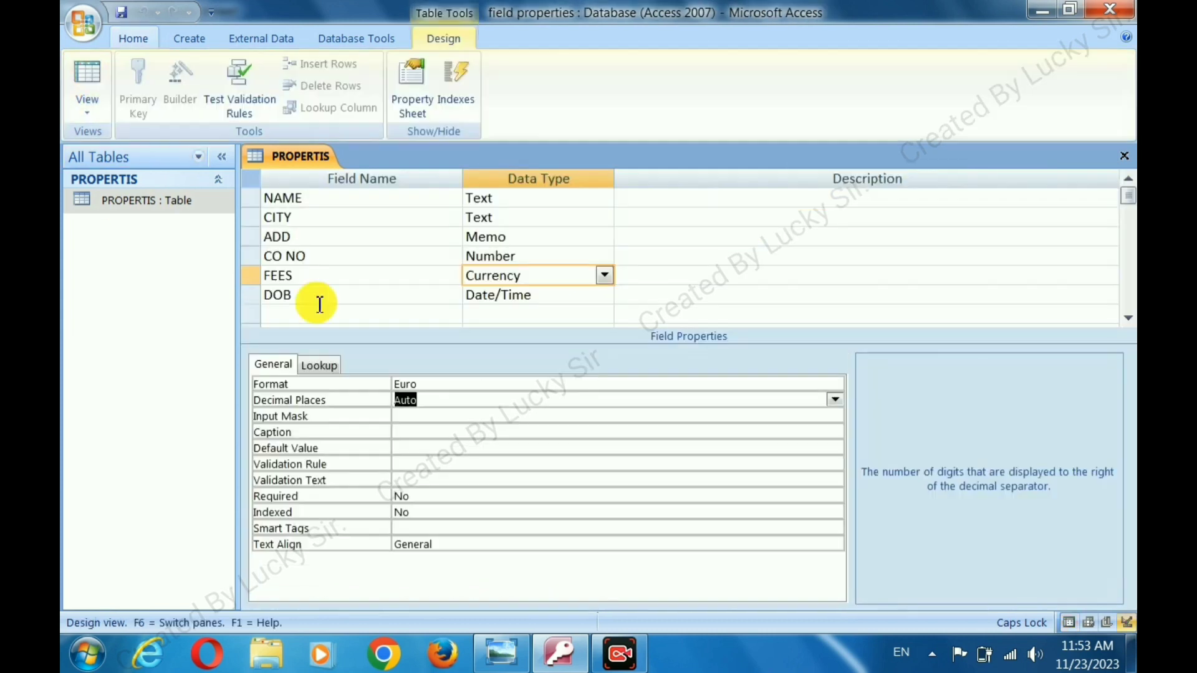
click(420, 407)
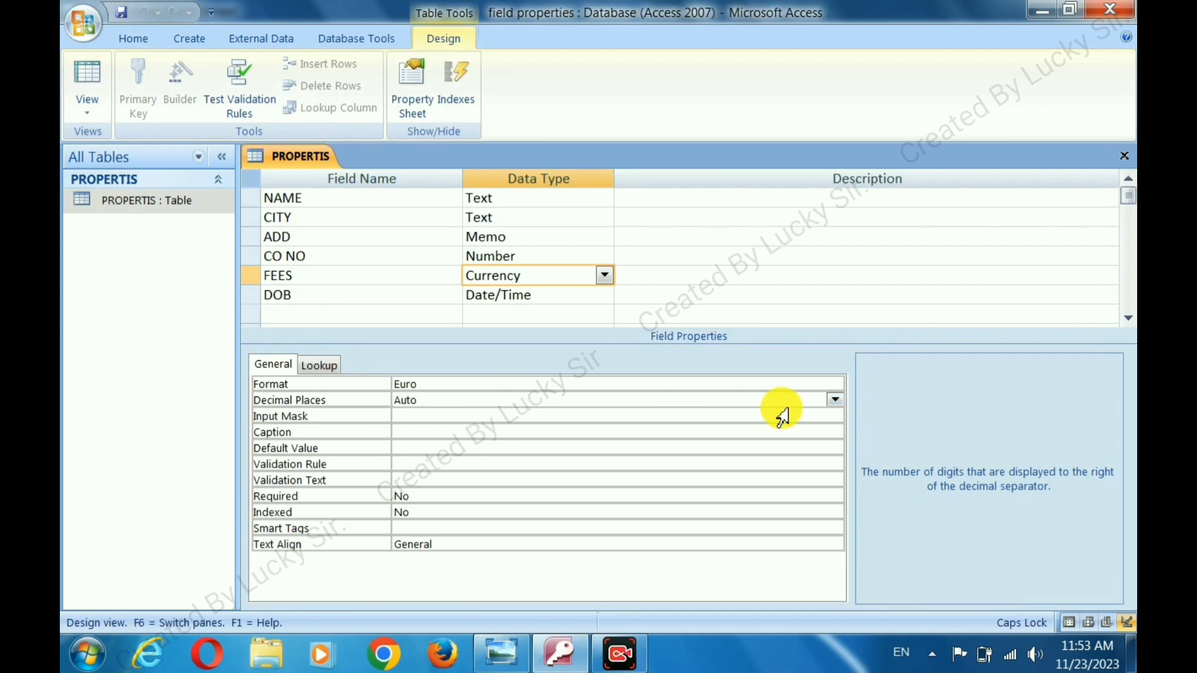
click(835, 399)
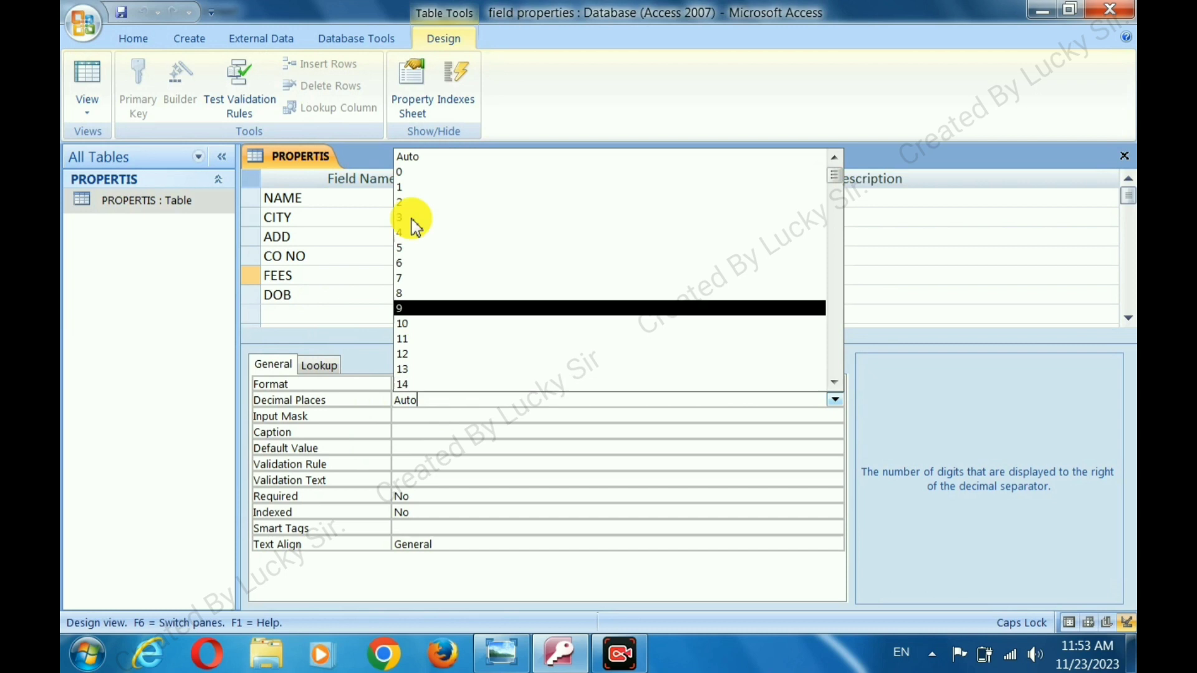
click(403, 169)
click(87, 78)
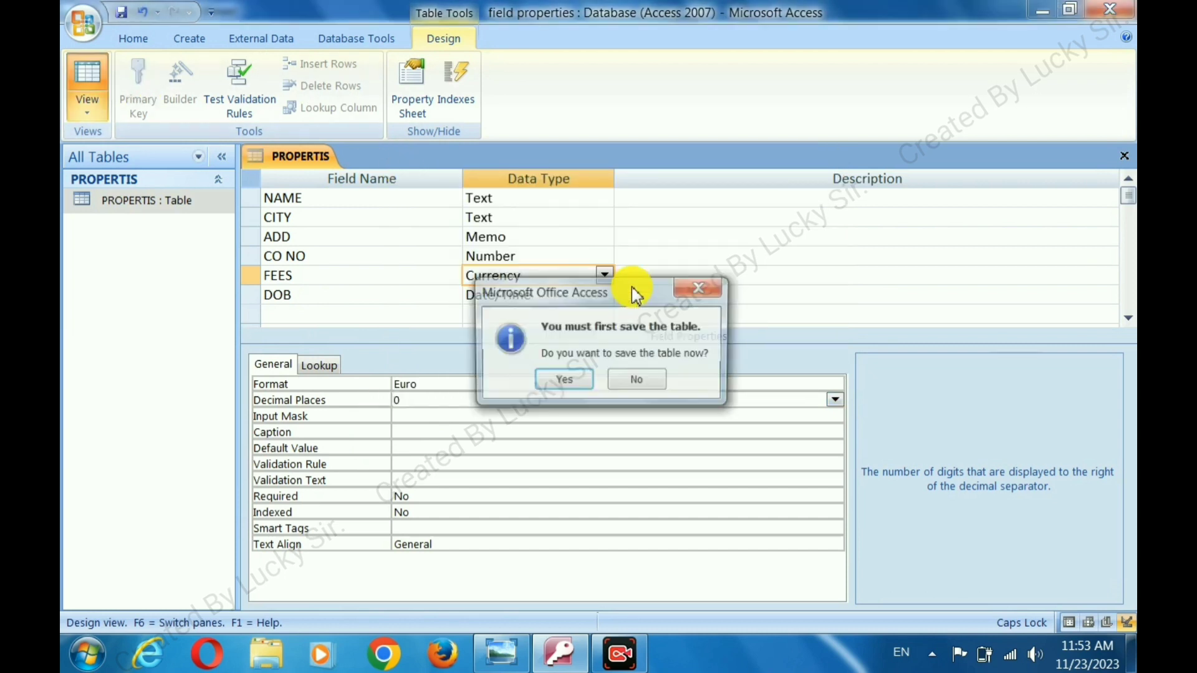
click(565, 380)
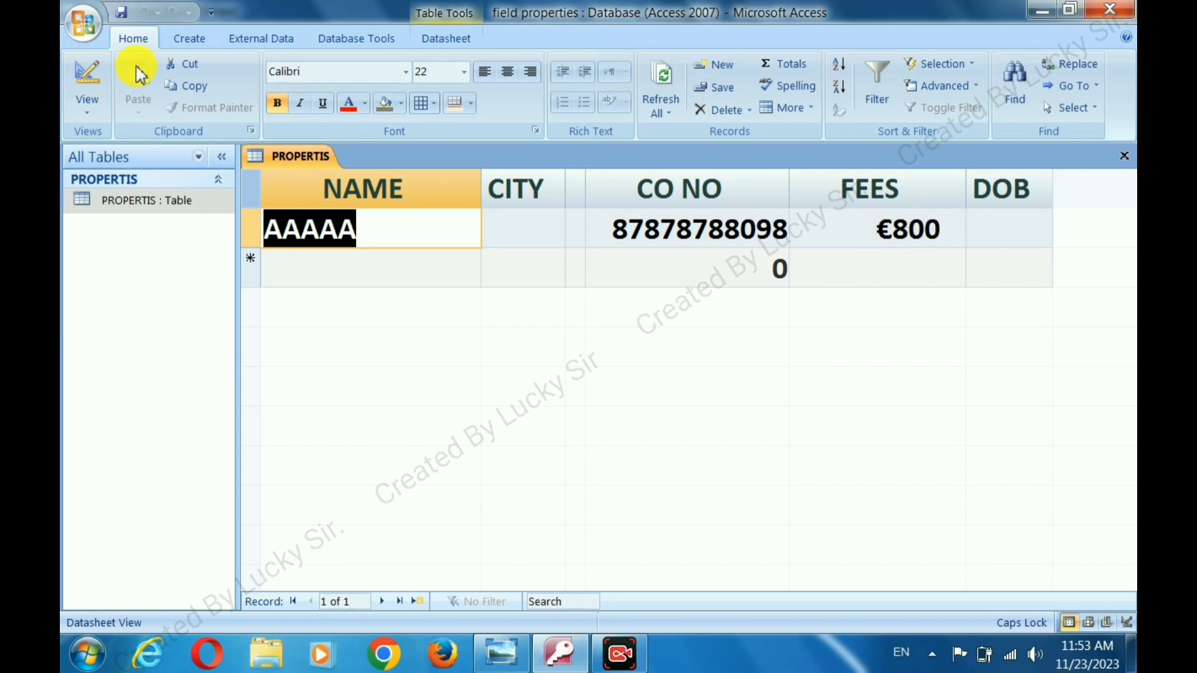
Back in Design view, compare which field properties, including Decimal Places, the FEES, NAME, CITY and CO NO fields offer.
click(86, 74)
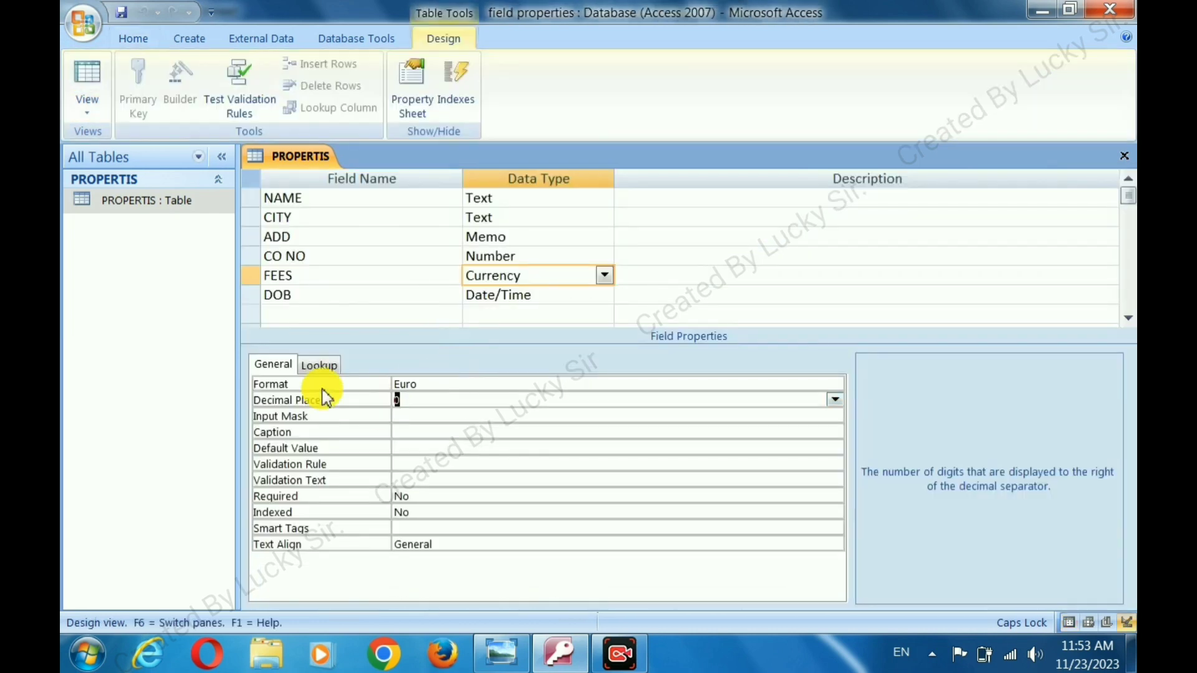
click(446, 405)
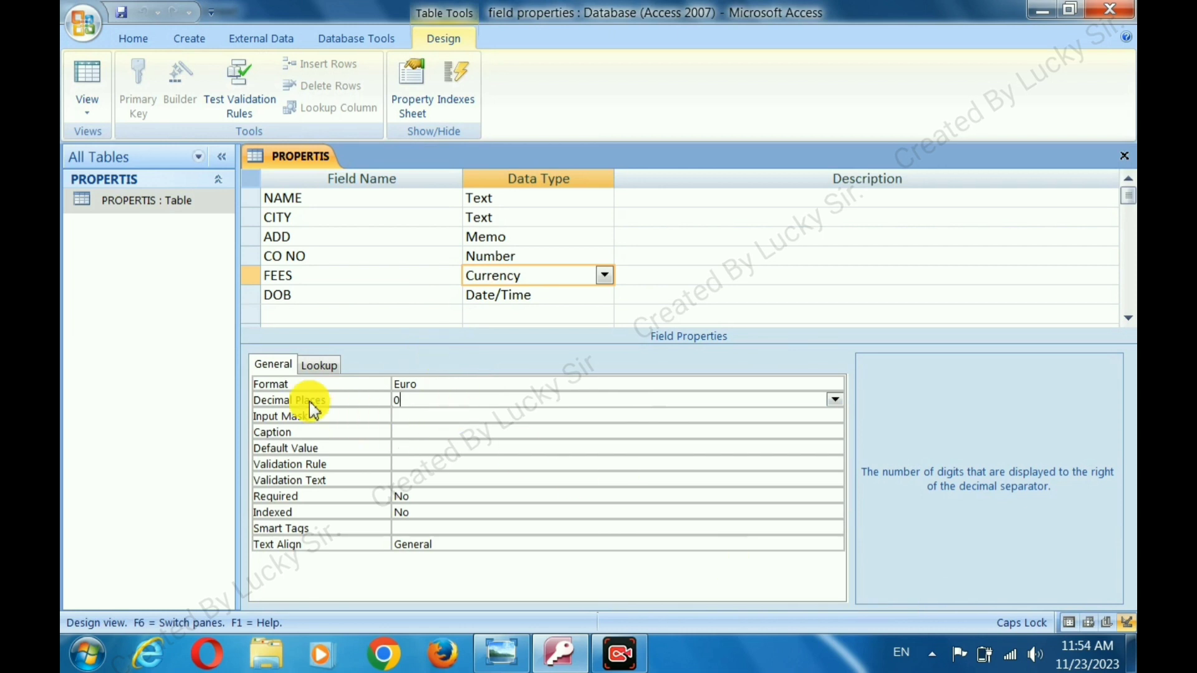
click(512, 197)
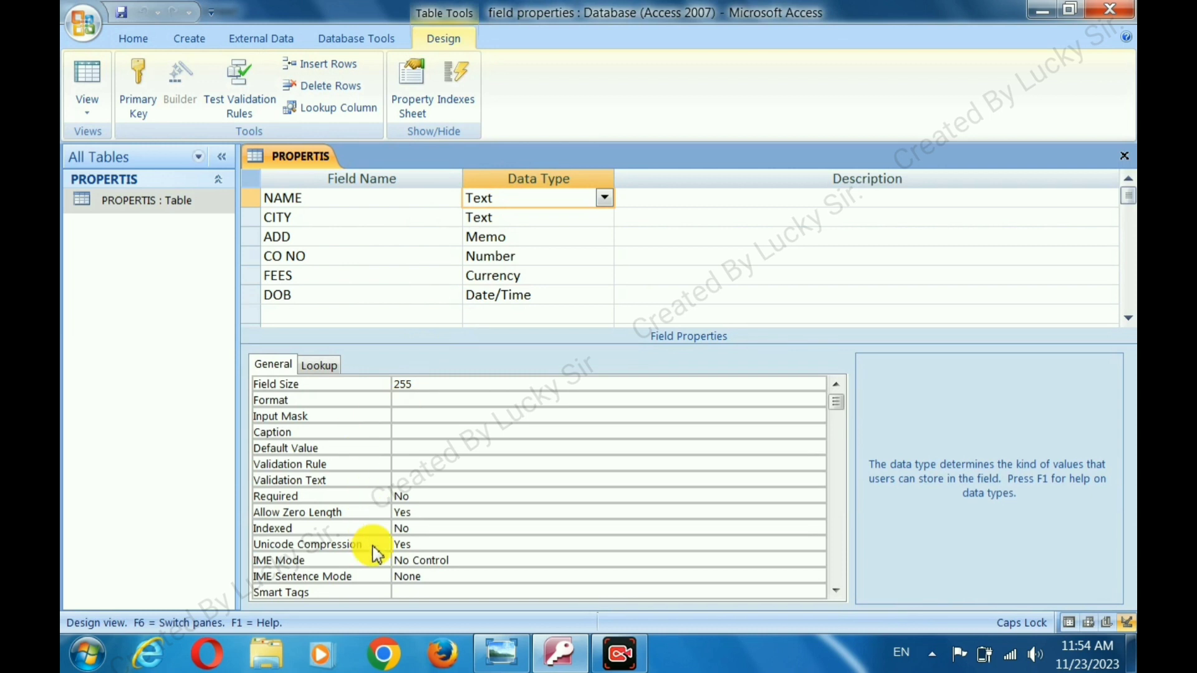
click(502, 218)
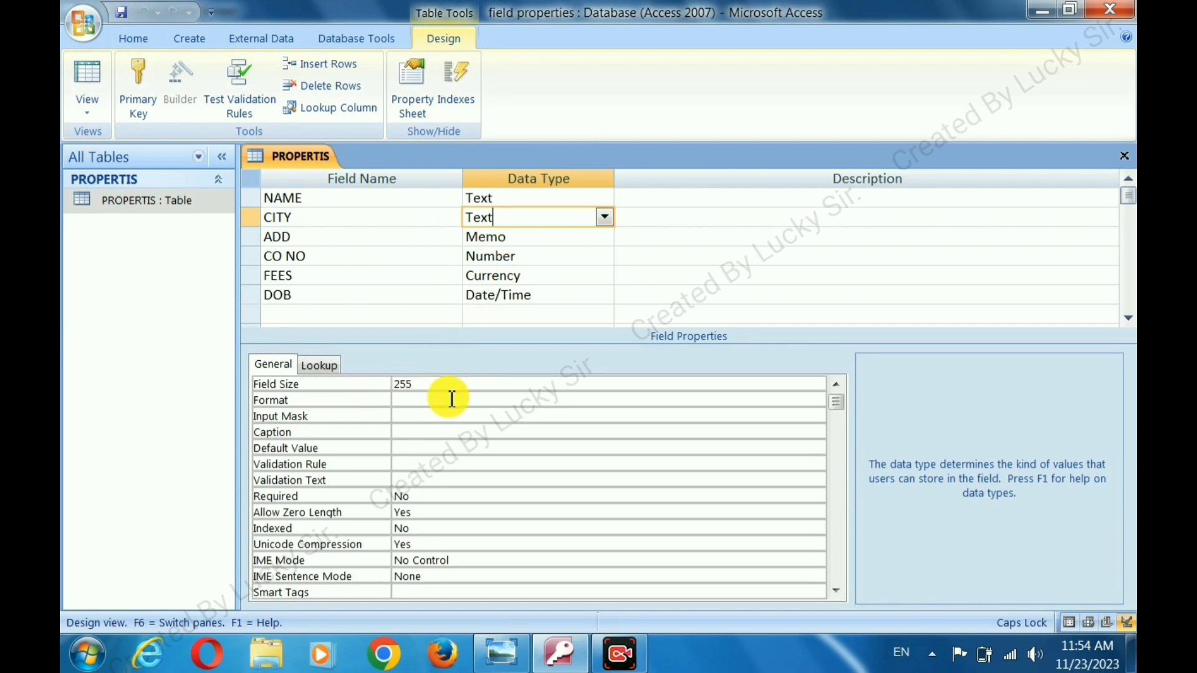
click(544, 258)
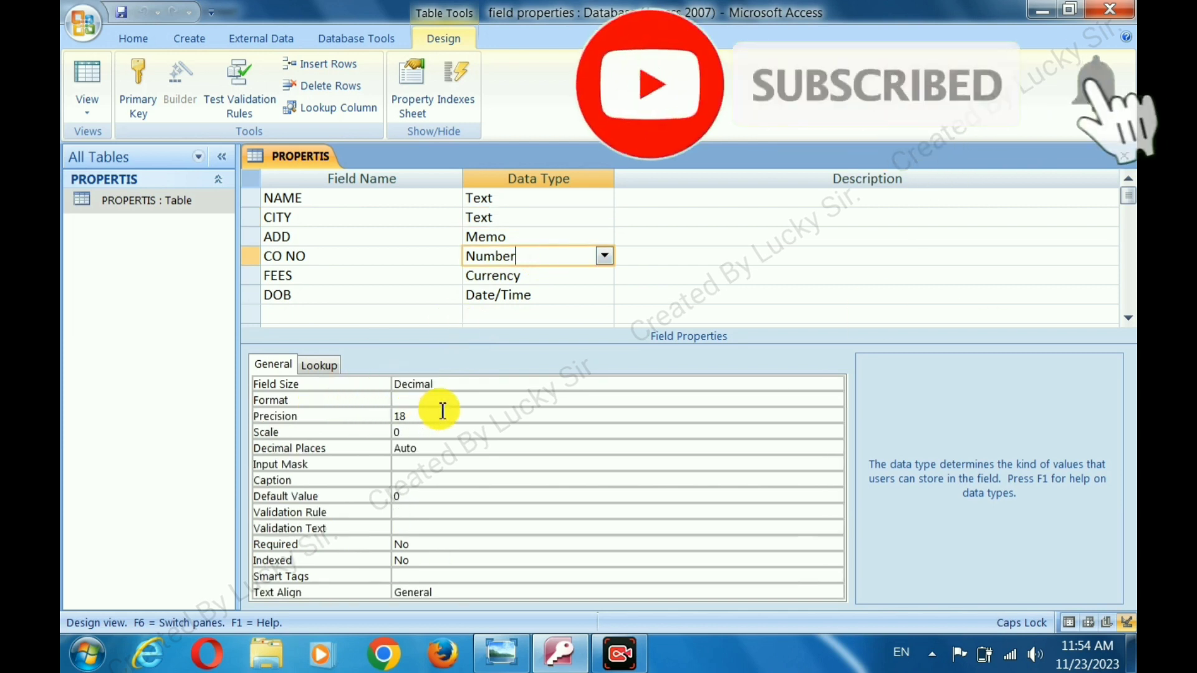
click(557, 276)
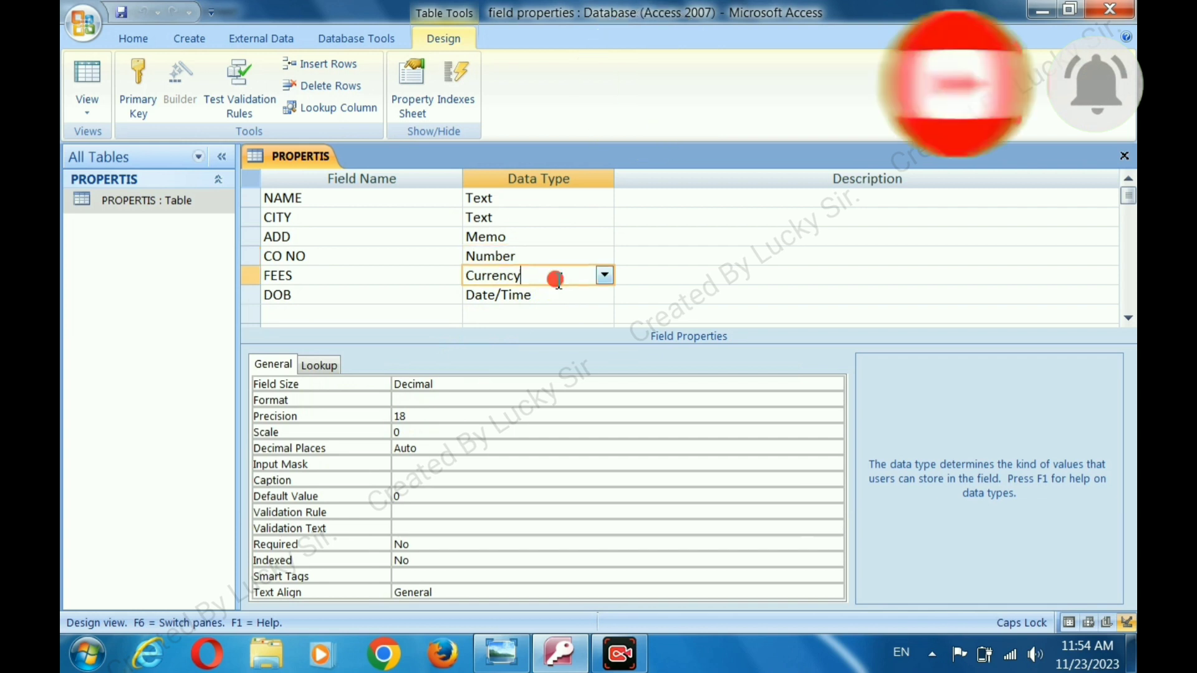